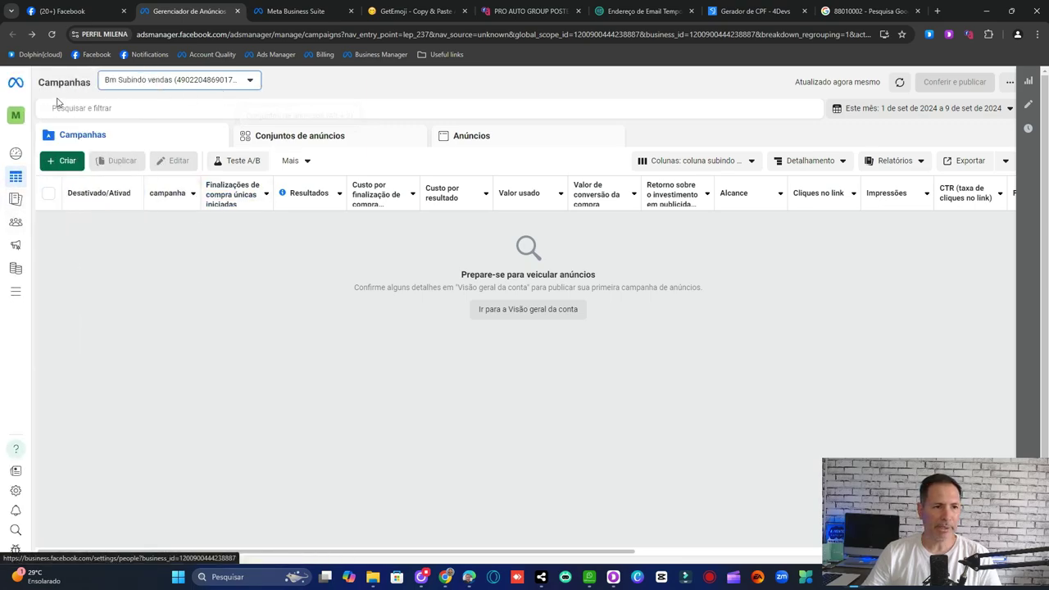
{"action": "left_click", "coordinate": [253, 84]}
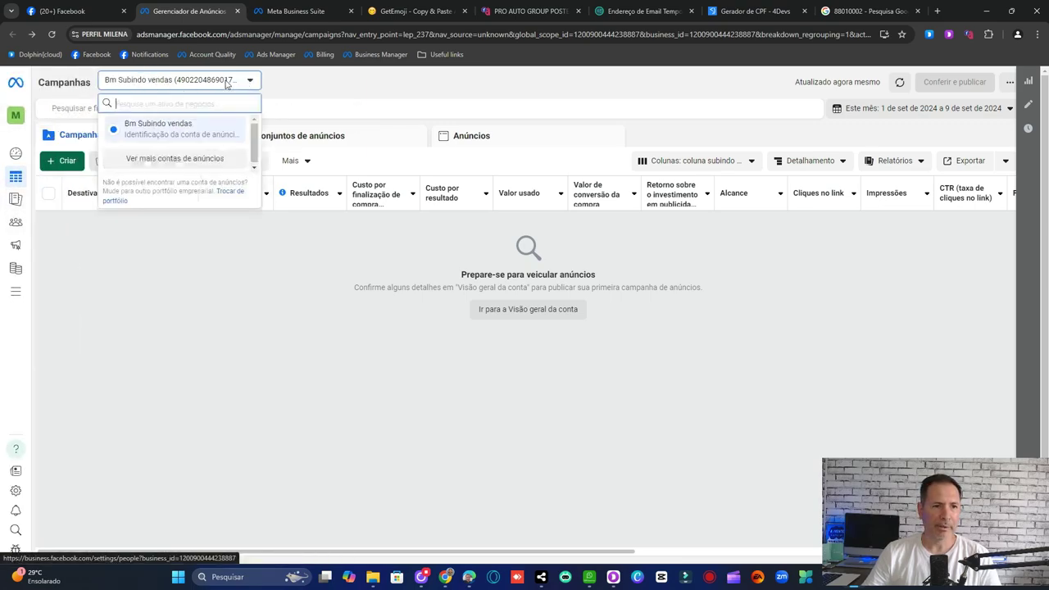
{"action": "left_click", "coordinate": [293, 85]}
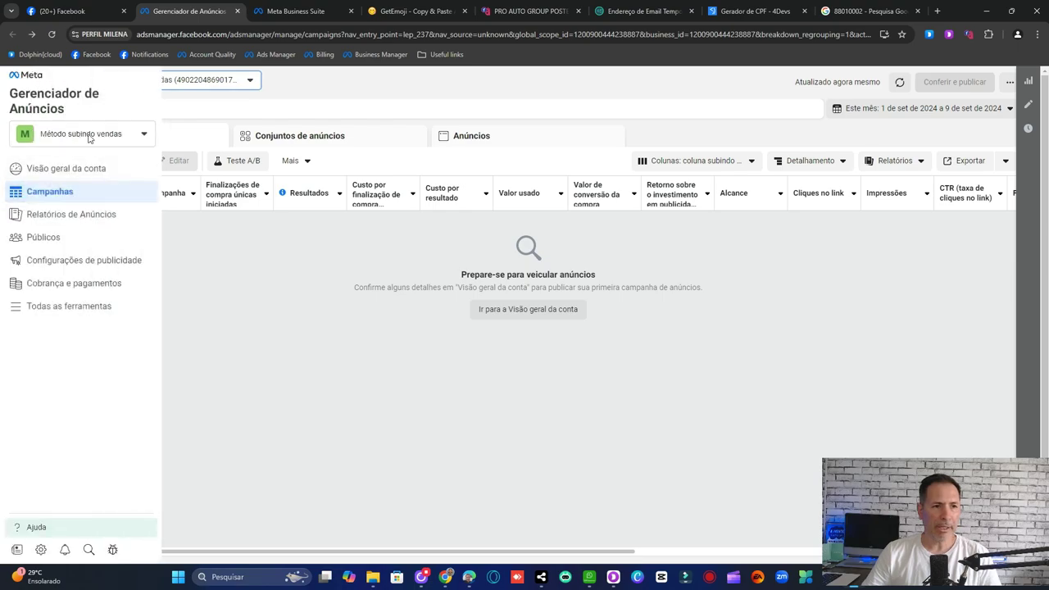
Step: From the Facebook home page, open the Anúncio creation page in a new tab and continue to the Gerenciador de Anúncios
{"action": "left_click", "coordinate": [81, 10]}
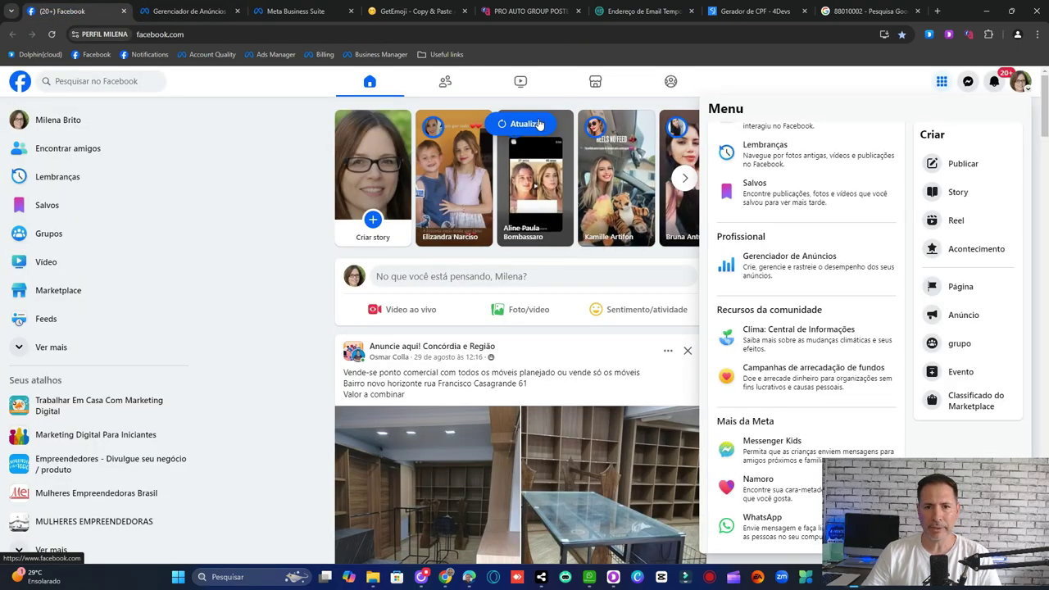
{"action": "left_click", "coordinate": [941, 82]}
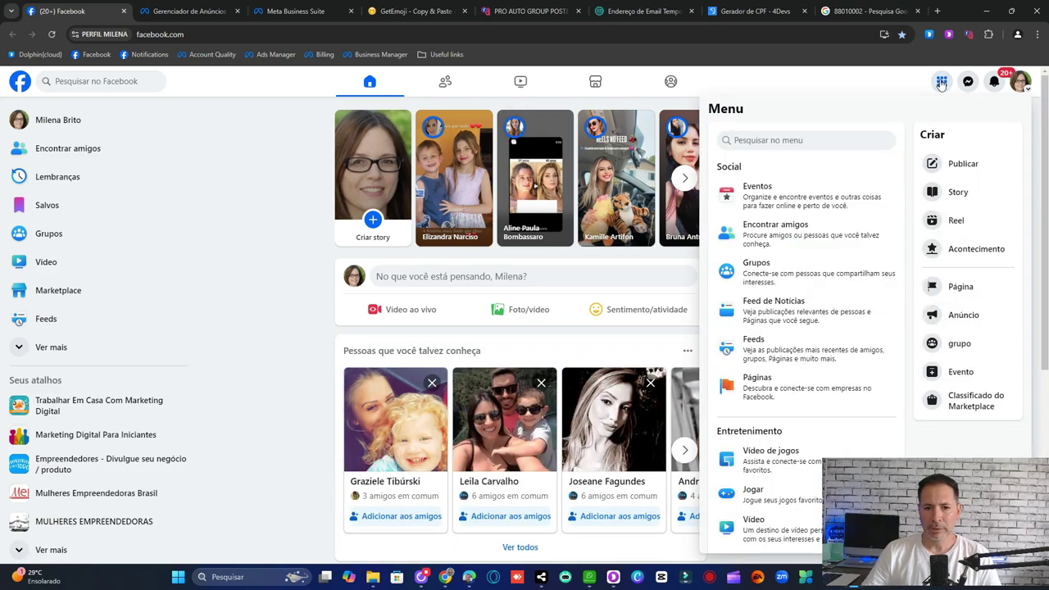
{"action": "right_click", "coordinate": [941, 320]}
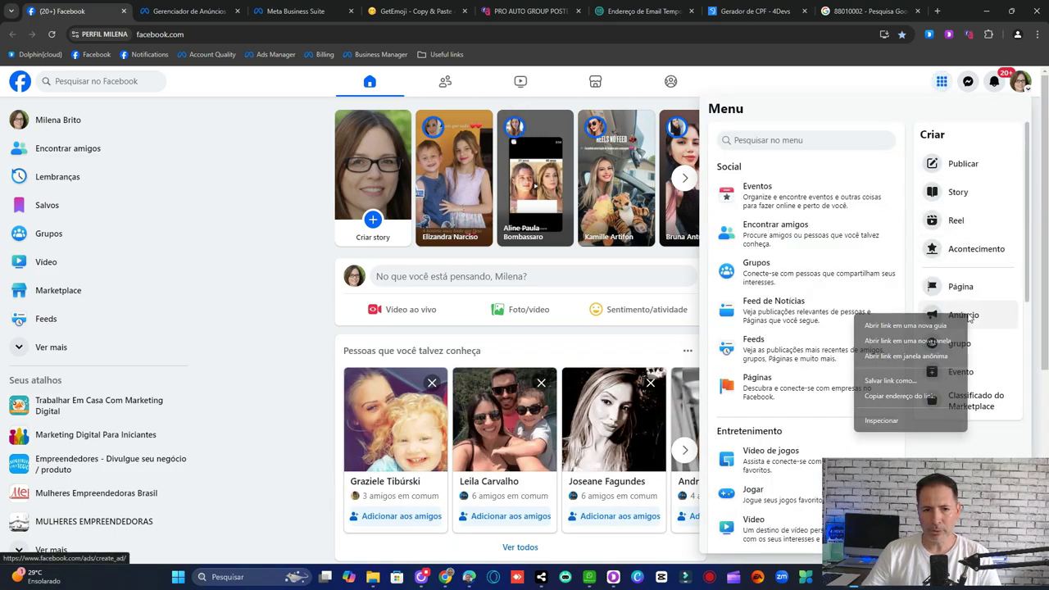
{"action": "left_click", "coordinate": [910, 325]}
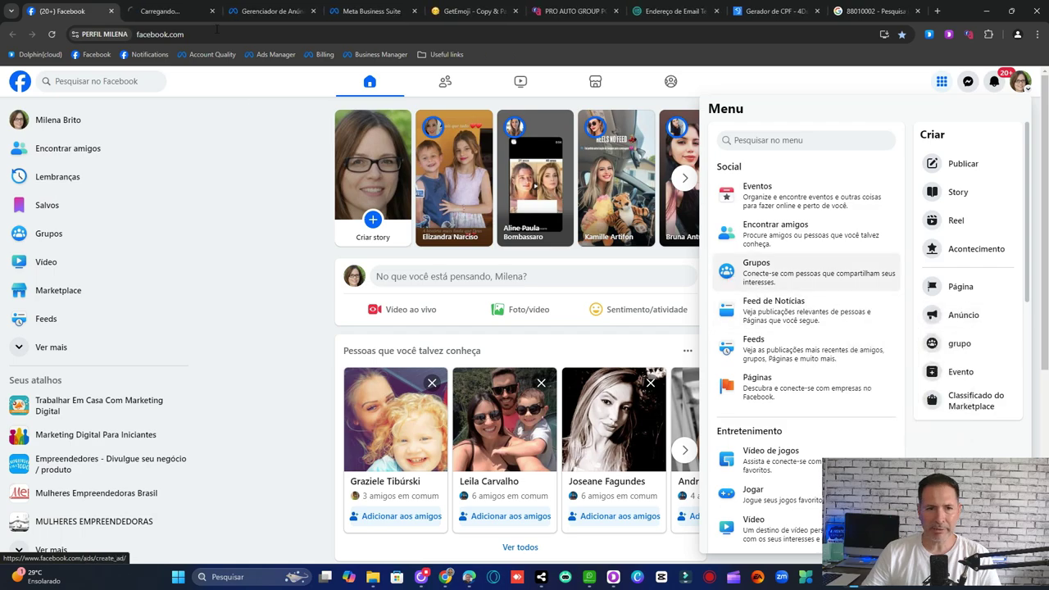
{"action": "left_click", "coordinate": [172, 11]}
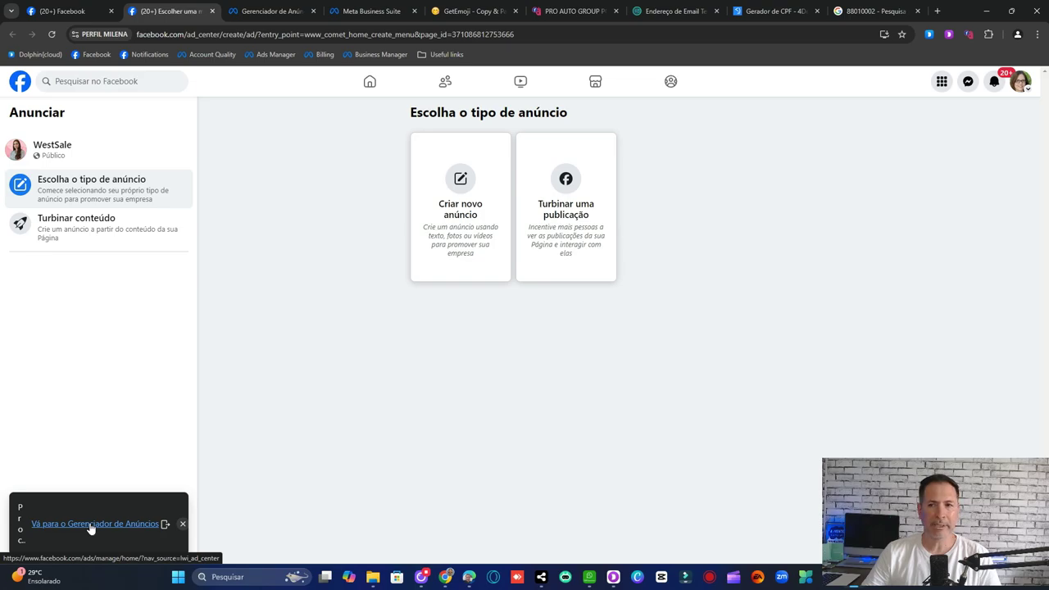
{"action": "left_click", "coordinate": [90, 524]}
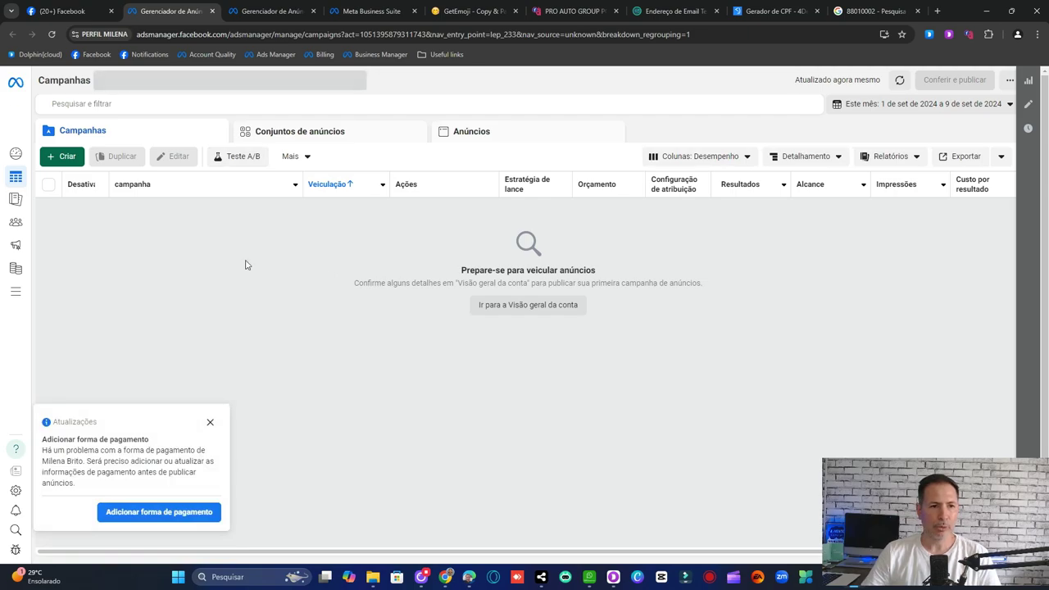
Step: Dismiss the payment method notice and switch to the Método subindo vendas business portfolio
{"action": "left_click", "coordinate": [209, 424]}
{"action": "left_click", "coordinate": [184, 82]}
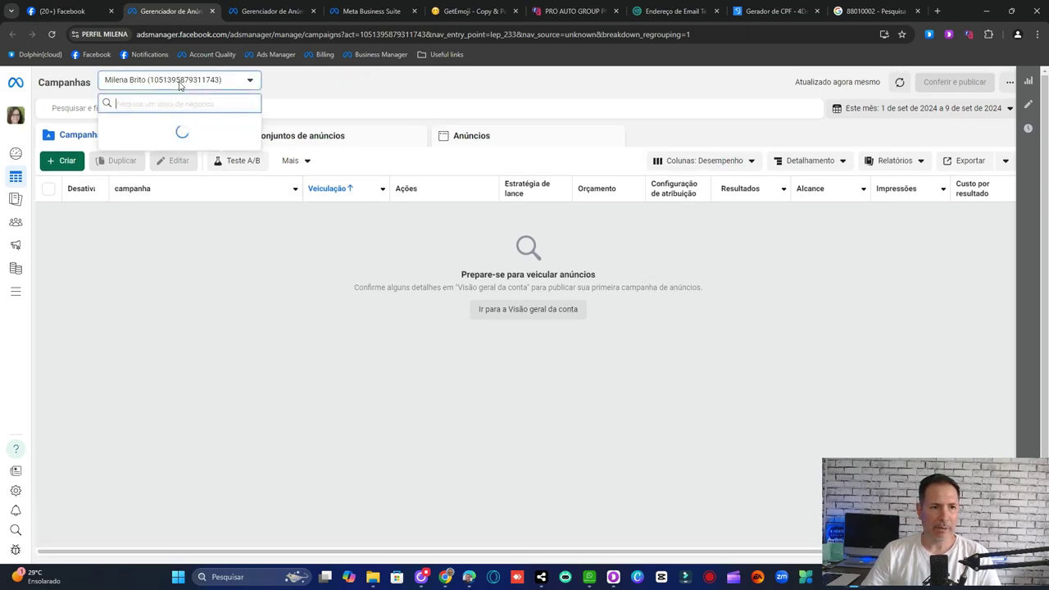
{"action": "left_click", "coordinate": [18, 116]}
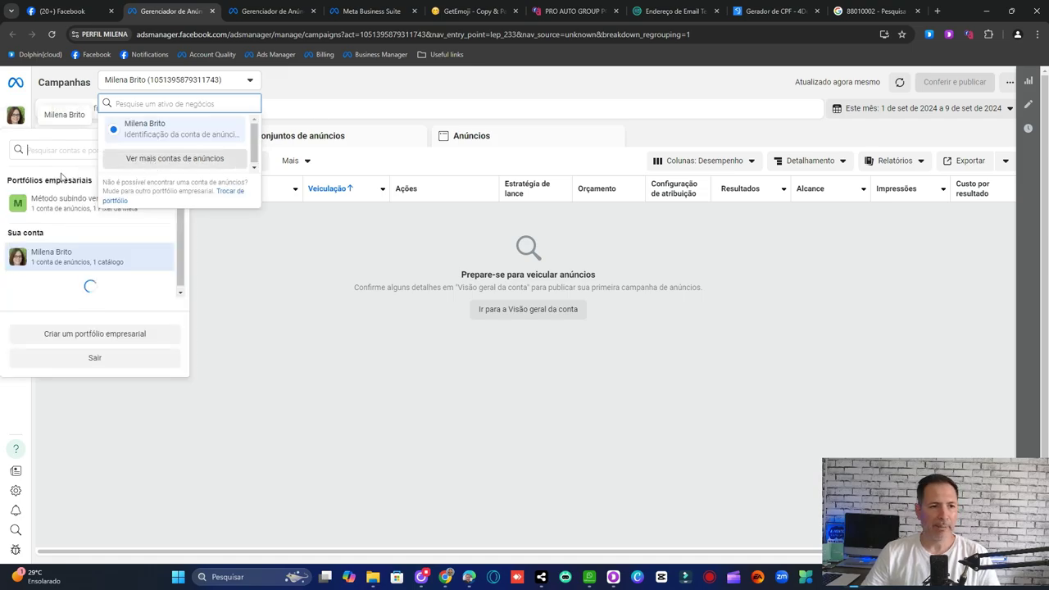
{"action": "left_click", "coordinate": [57, 205]}
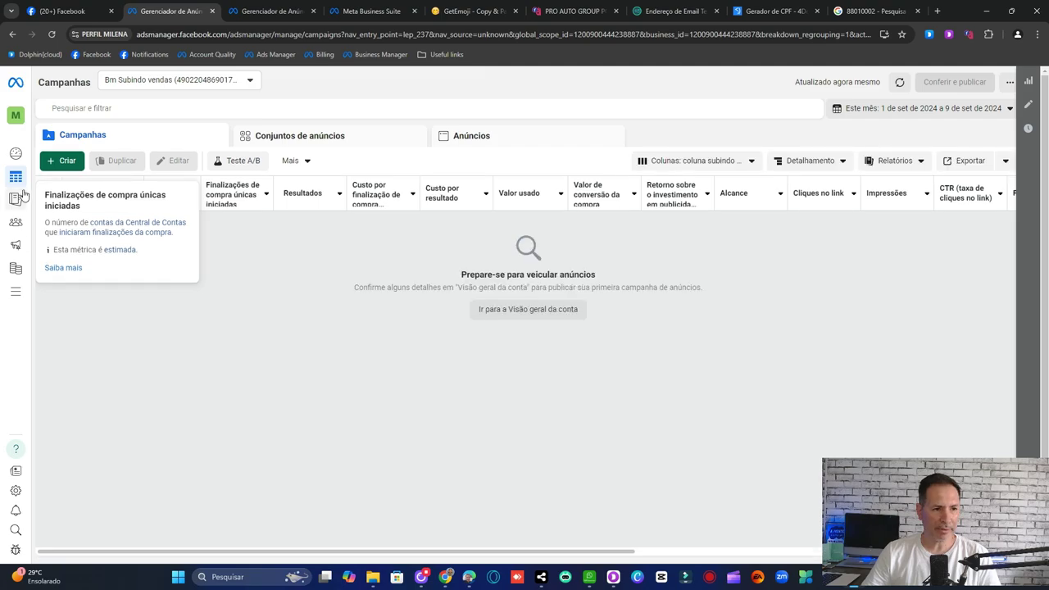
Step: Look through the portfolio's complete list of tools and close the extra Gerenciador de Anúncios tab
{"action": "mouse_move", "coordinate": [25, 245]}
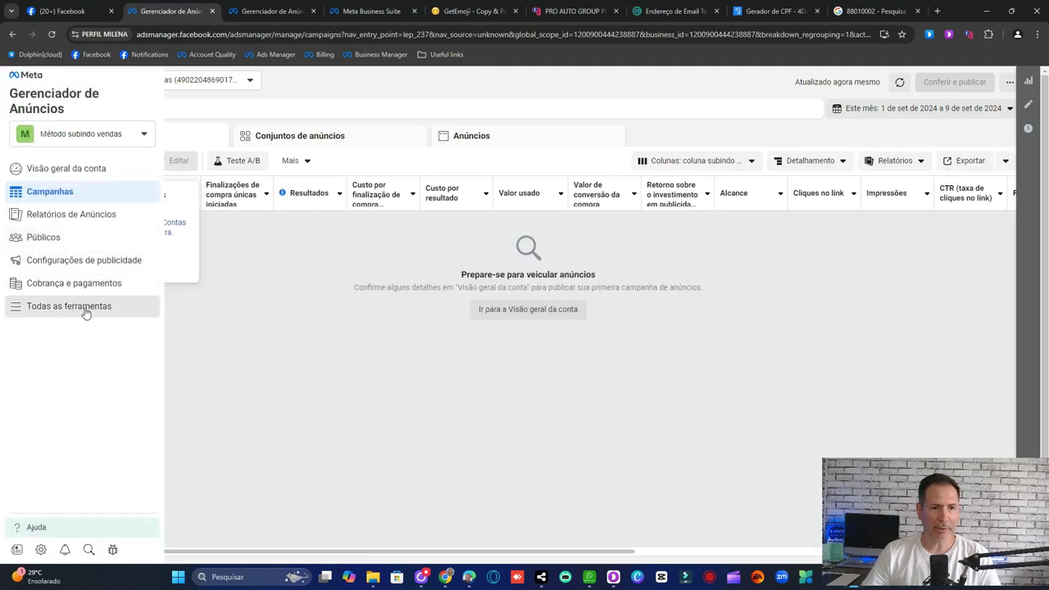
{"action": "left_click", "coordinate": [82, 306]}
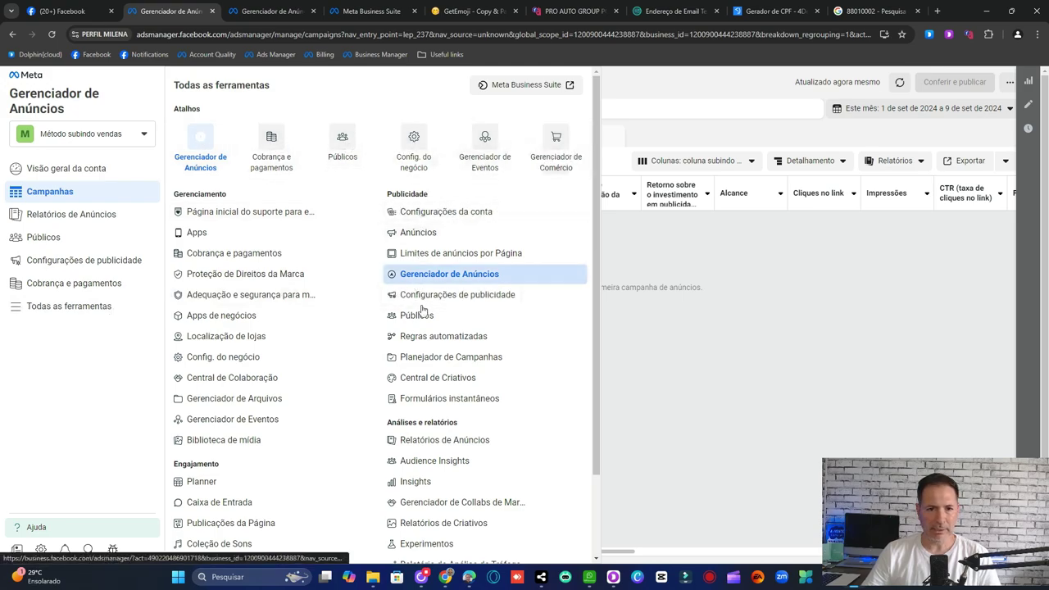
{"action": "scroll", "coordinate": [449, 361], "scroll_direction": "down", "scroll_amount": 1}
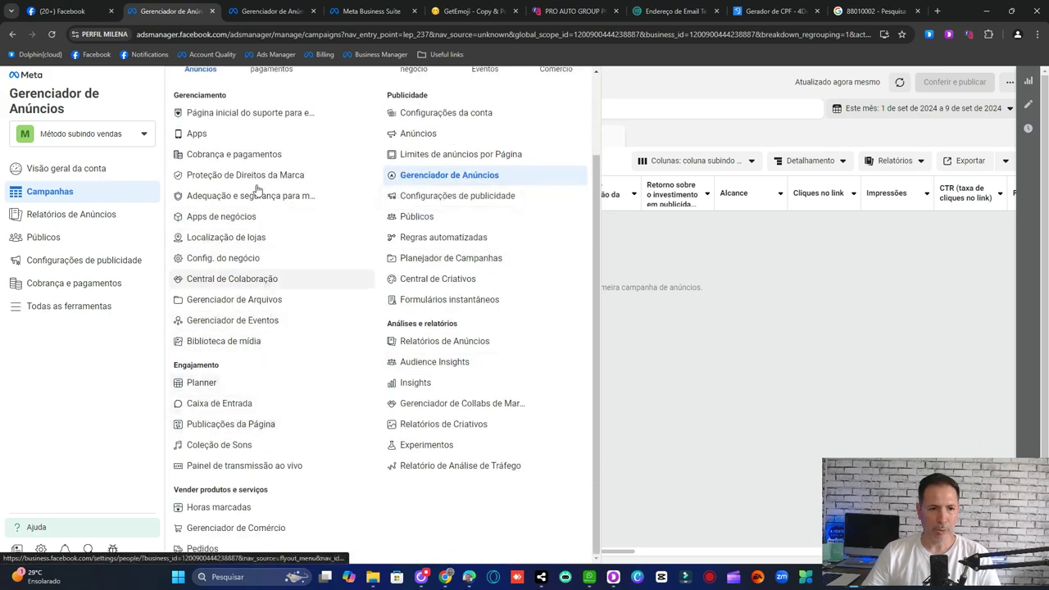
{"action": "scroll", "coordinate": [496, 164], "scroll_direction": "up", "scroll_amount": 1}
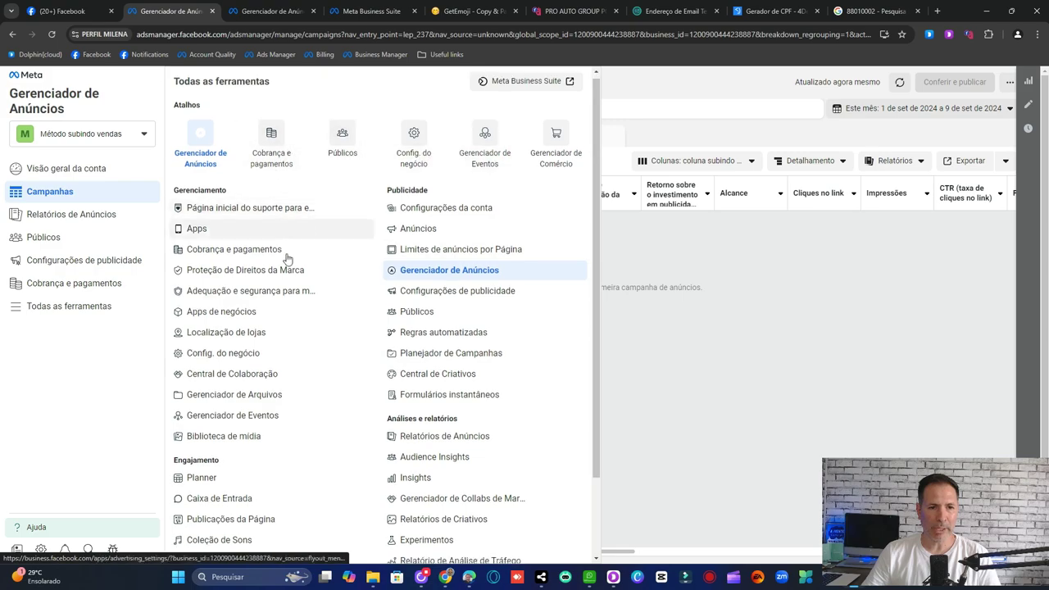
{"action": "scroll", "coordinate": [410, 229], "scroll_direction": "down", "scroll_amount": 1}
{"action": "scroll", "coordinate": [481, 233], "scroll_direction": "up", "scroll_amount": 1}
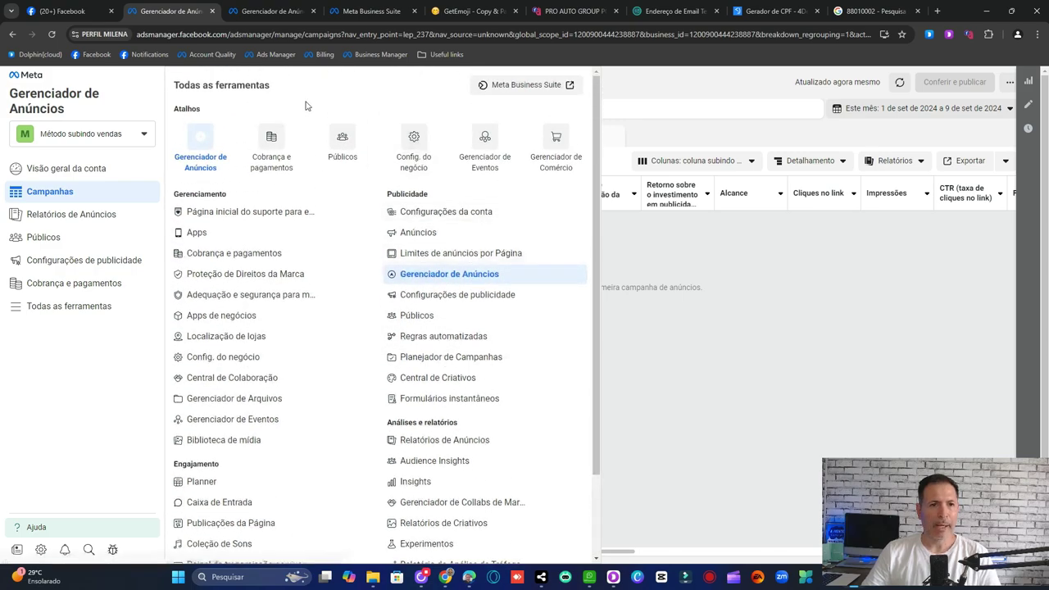
{"action": "left_click", "coordinate": [211, 11]}
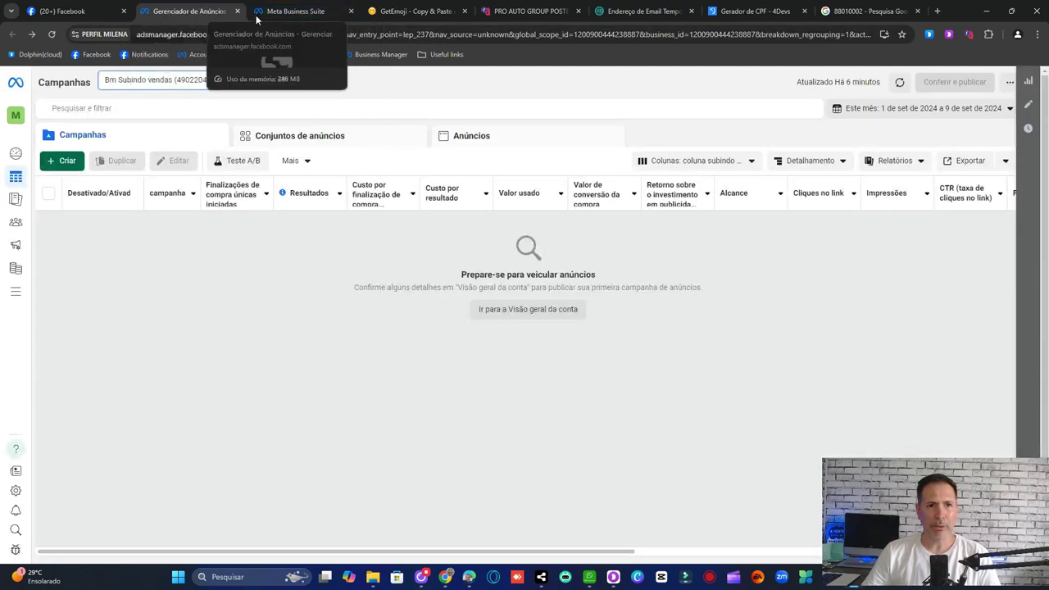
Step: Open Config. do negócio from the complete tools list to view the portfolio's settings, and return to the campaigns page
{"action": "left_click", "coordinate": [311, 13]}
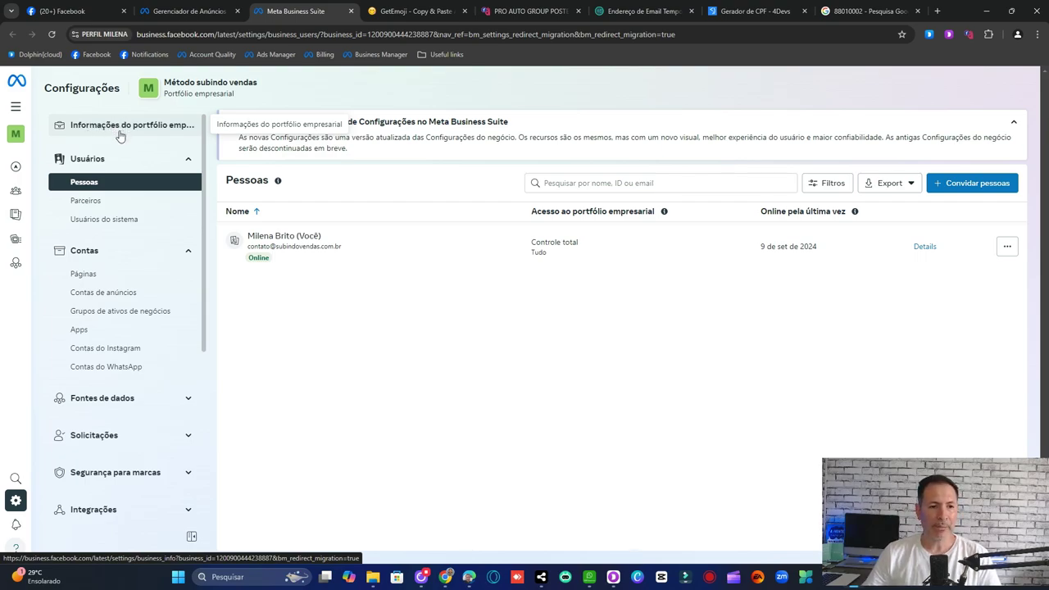
{"action": "left_click", "coordinate": [190, 11]}
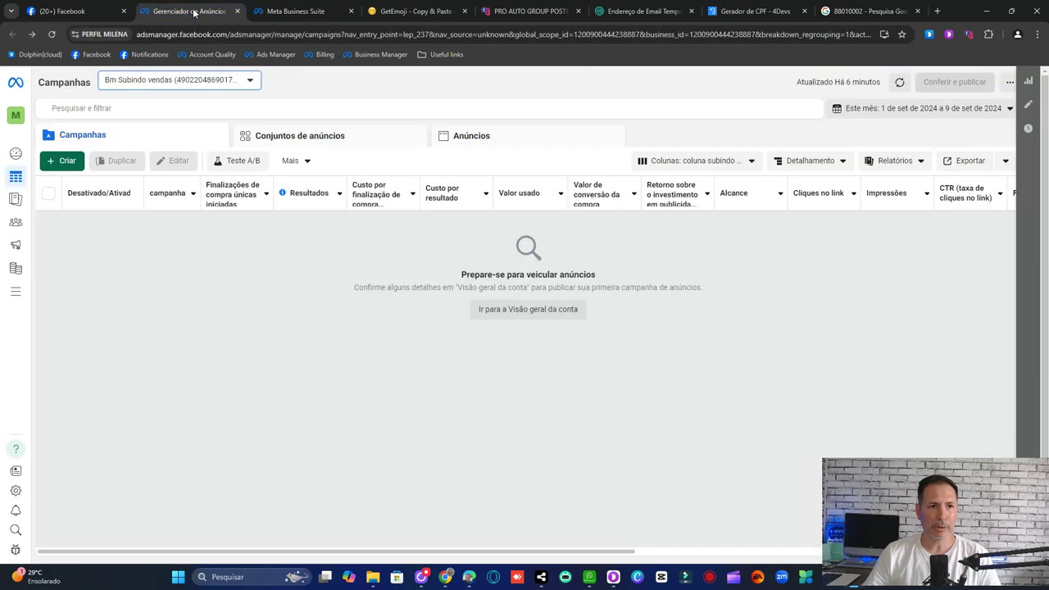
{"action": "mouse_move", "coordinate": [15, 290]}
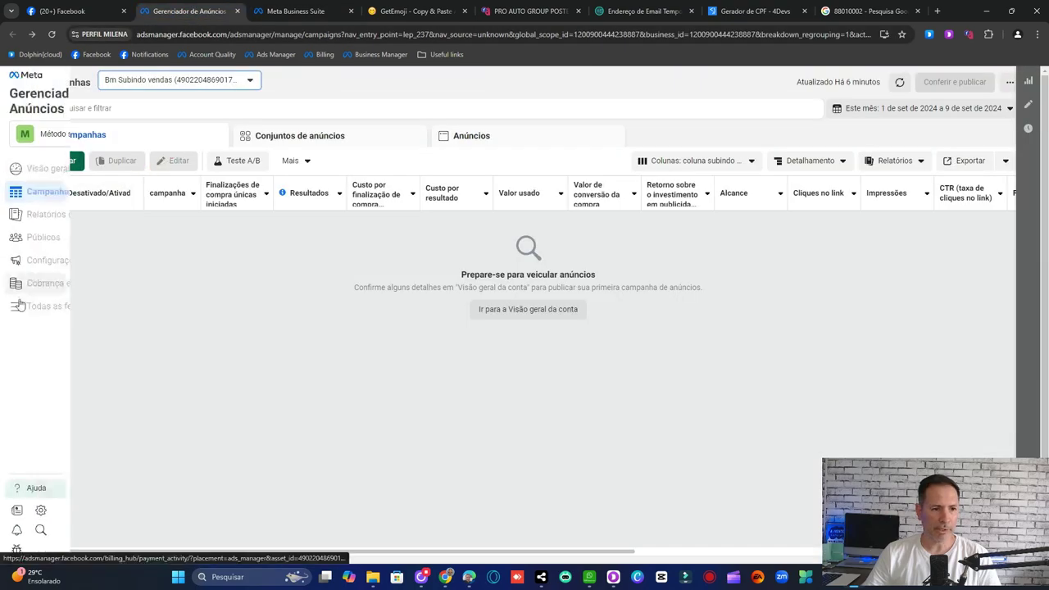
{"action": "left_click", "coordinate": [62, 305]}
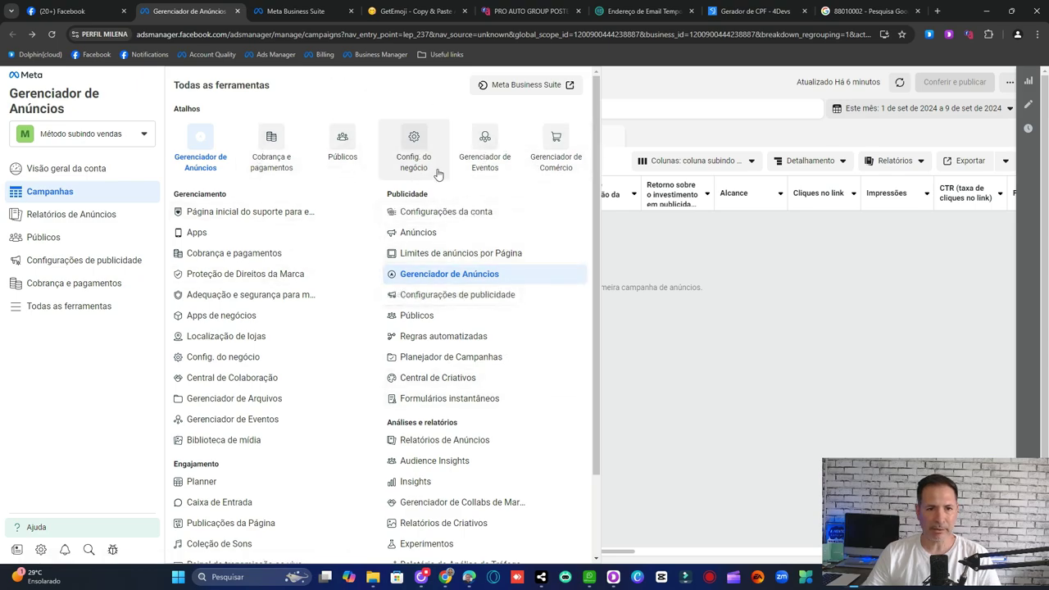
{"action": "left_click", "coordinate": [411, 162]}
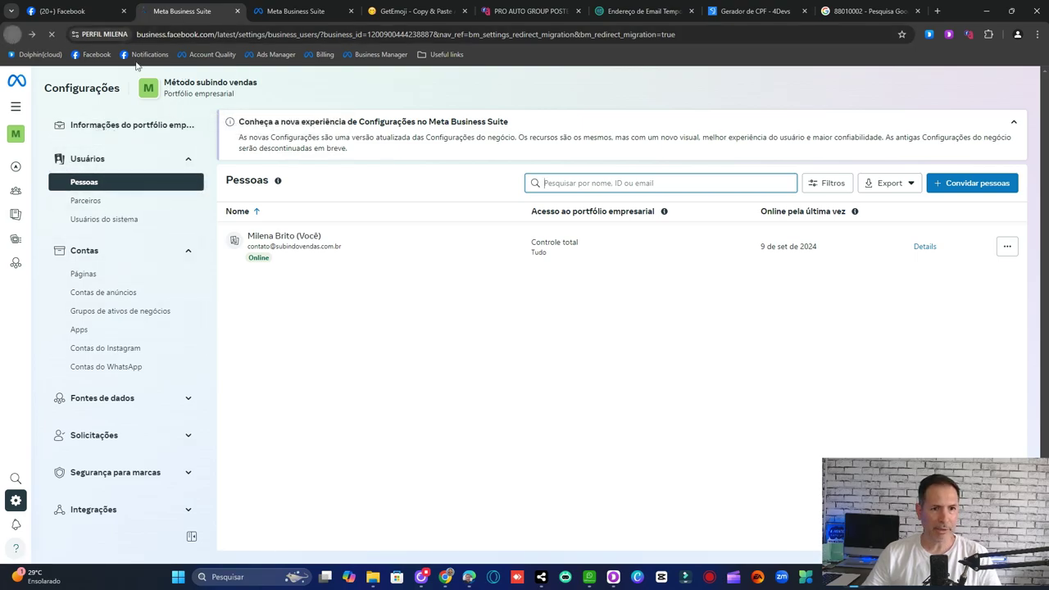
{"action": "left_click", "coordinate": [276, 54]}
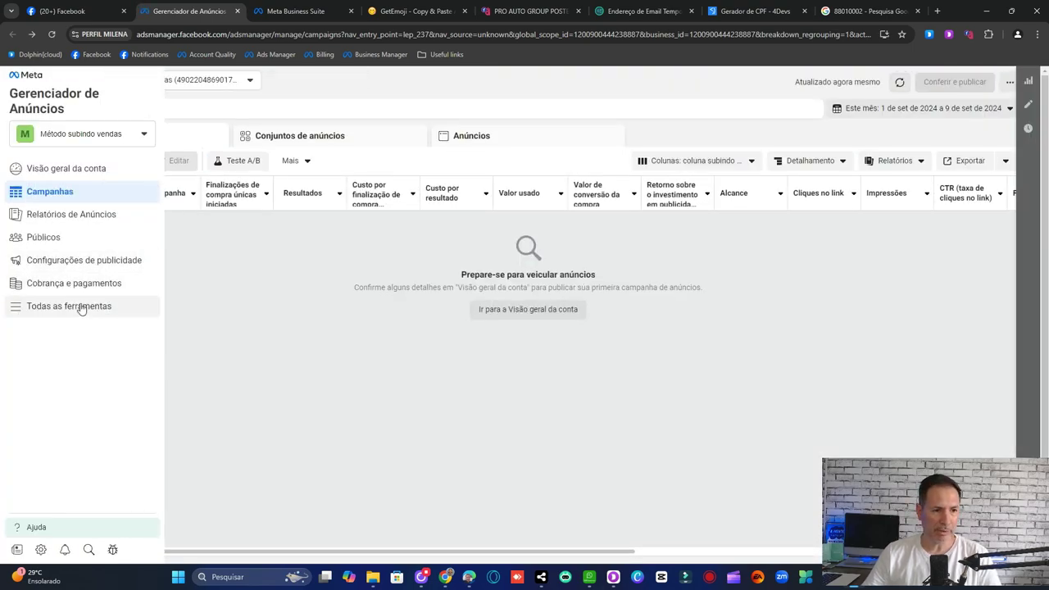
Step: Open the Gerenciador de Eventos in a new tab, view its overview page and close that tab
{"action": "left_click", "coordinate": [103, 315]}
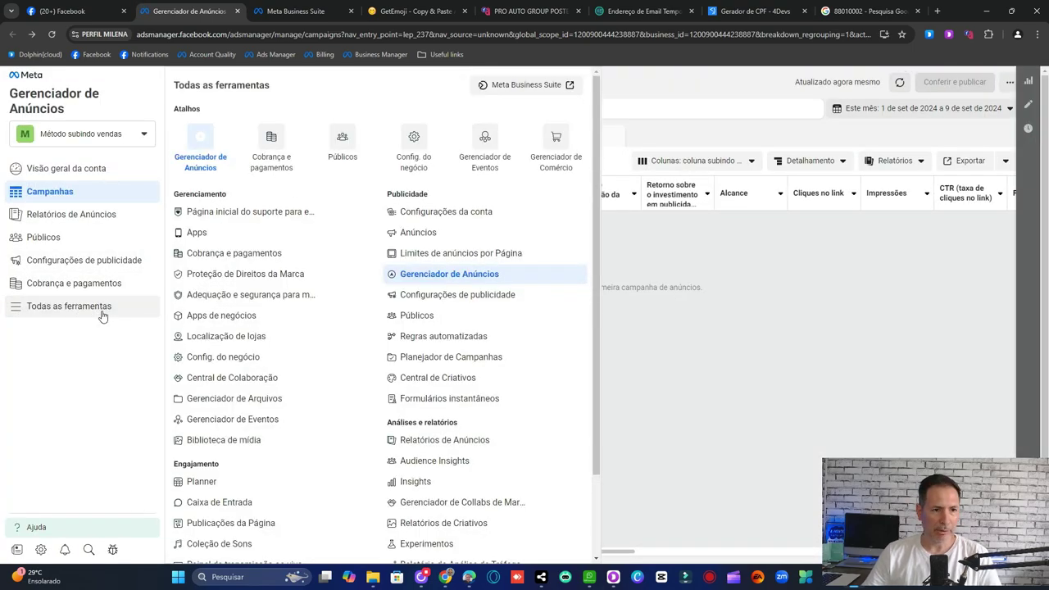
{"action": "right_click", "coordinate": [485, 164]}
{"action": "left_click", "coordinate": [517, 172]}
{"action": "left_click", "coordinate": [263, 12]}
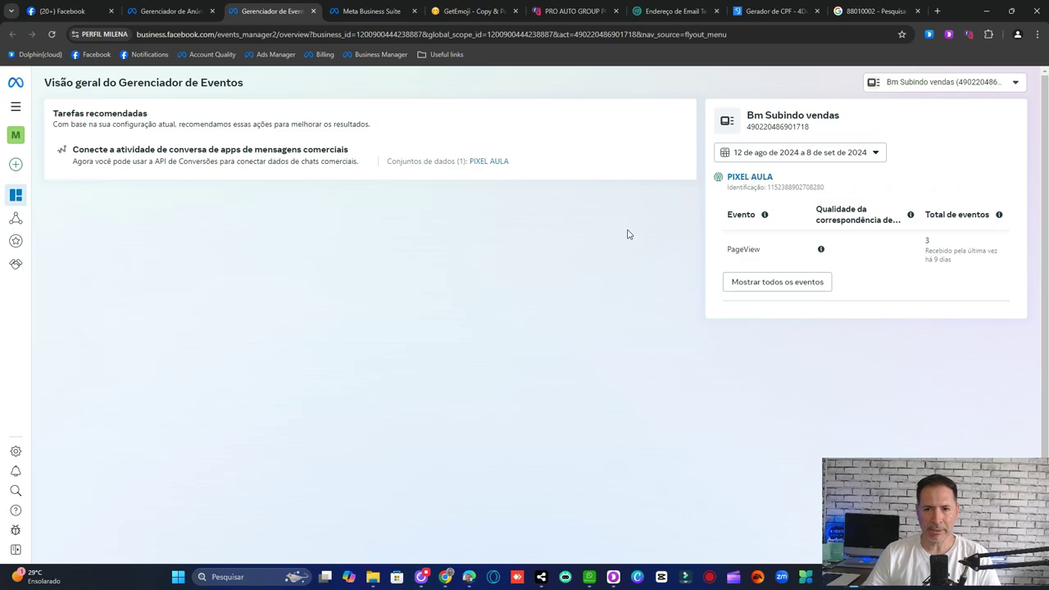
{"action": "left_click", "coordinate": [313, 11]}
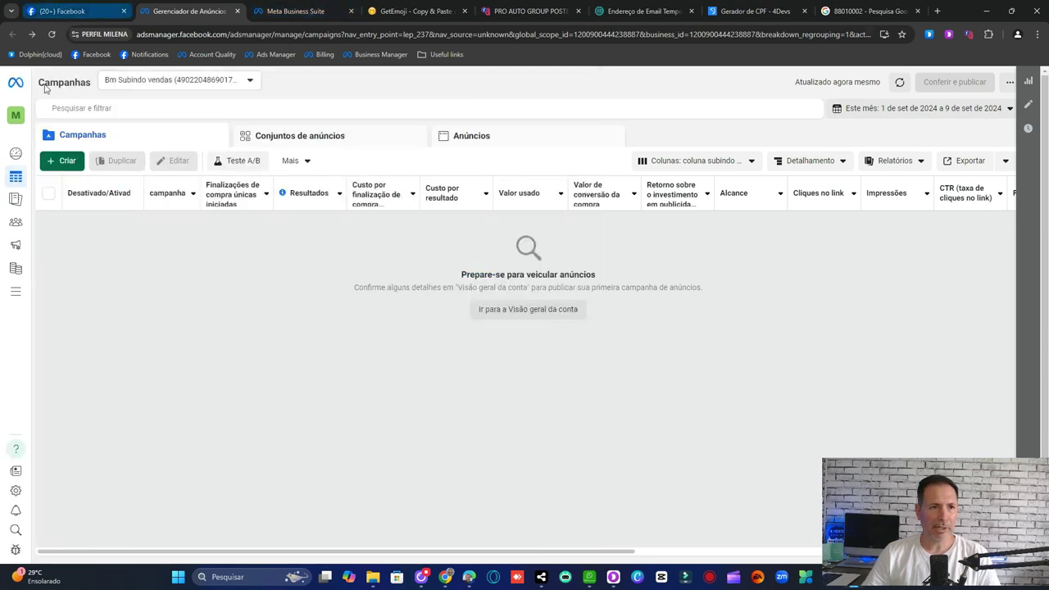
Step: Compare the portfolio settings with the complete tools list of the Gerenciador de Anúncios, ending on the Meta Business Suite settings page
{"action": "mouse_move", "coordinate": [17, 115]}
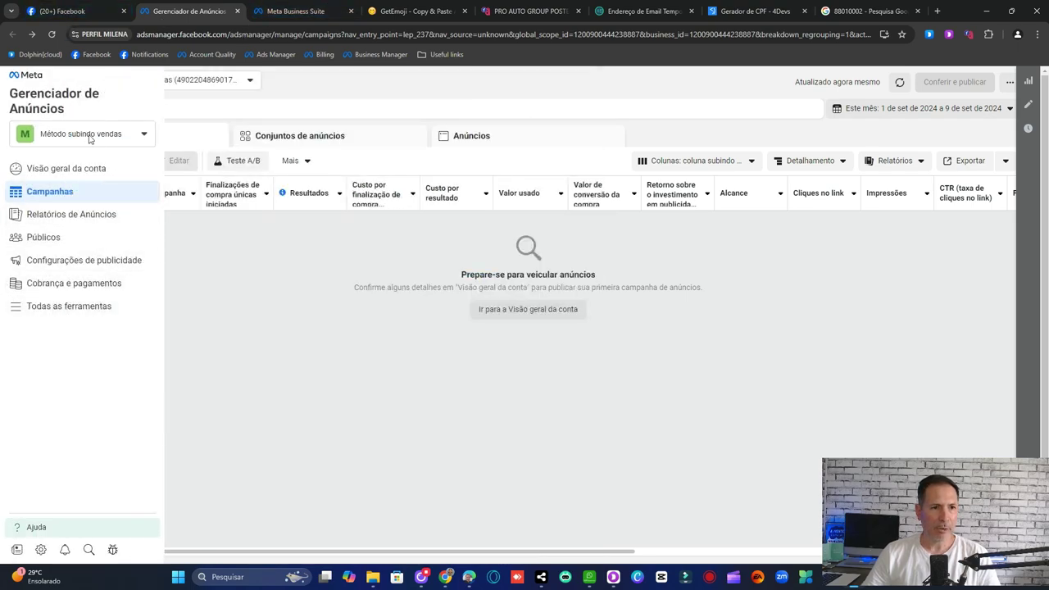
{"action": "left_click", "coordinate": [295, 11]}
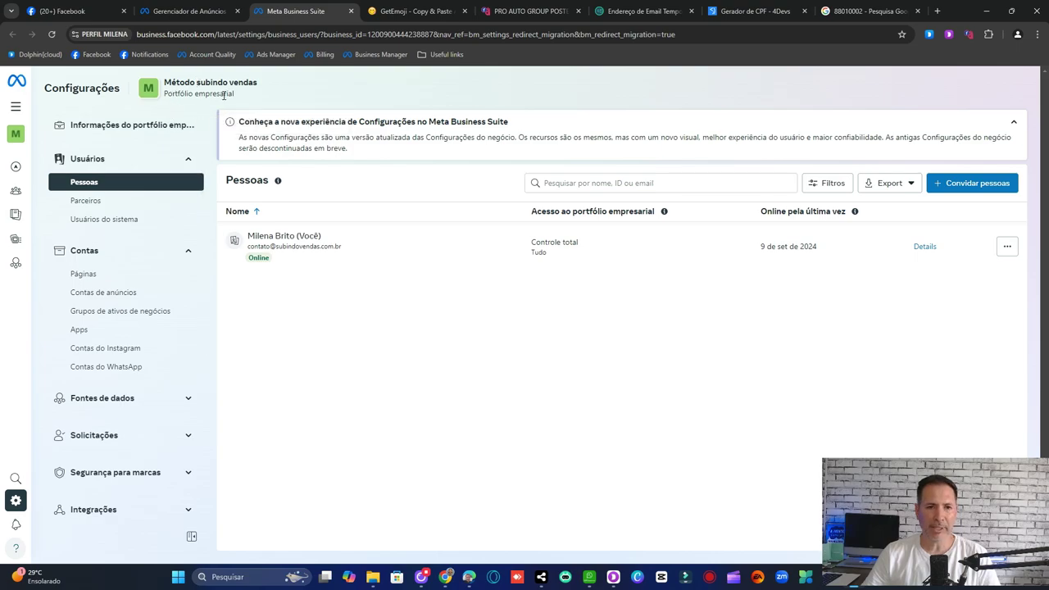
{"action": "left_click", "coordinate": [193, 14]}
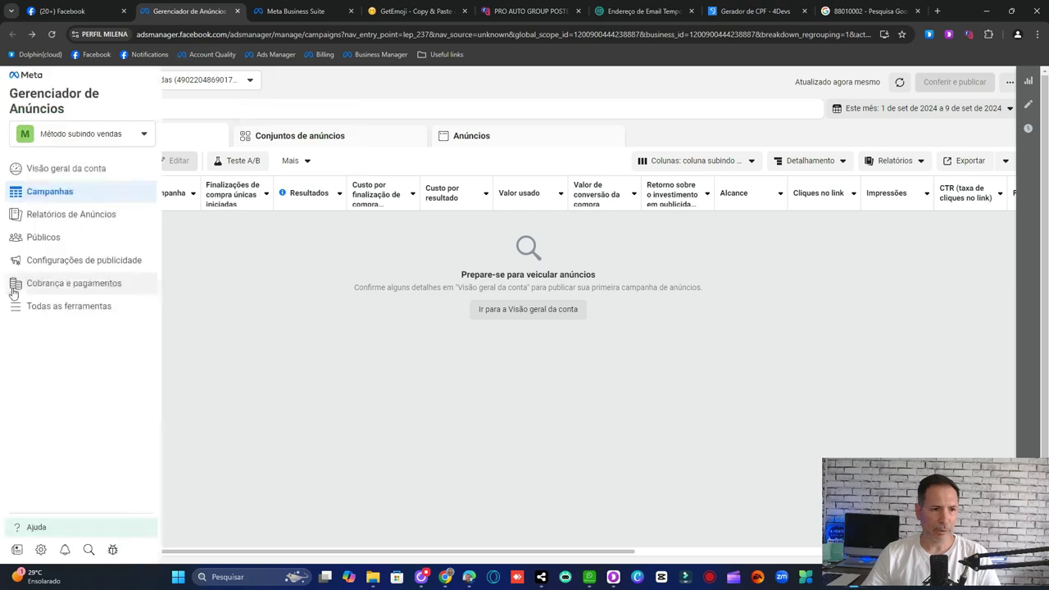
{"action": "left_click", "coordinate": [51, 306]}
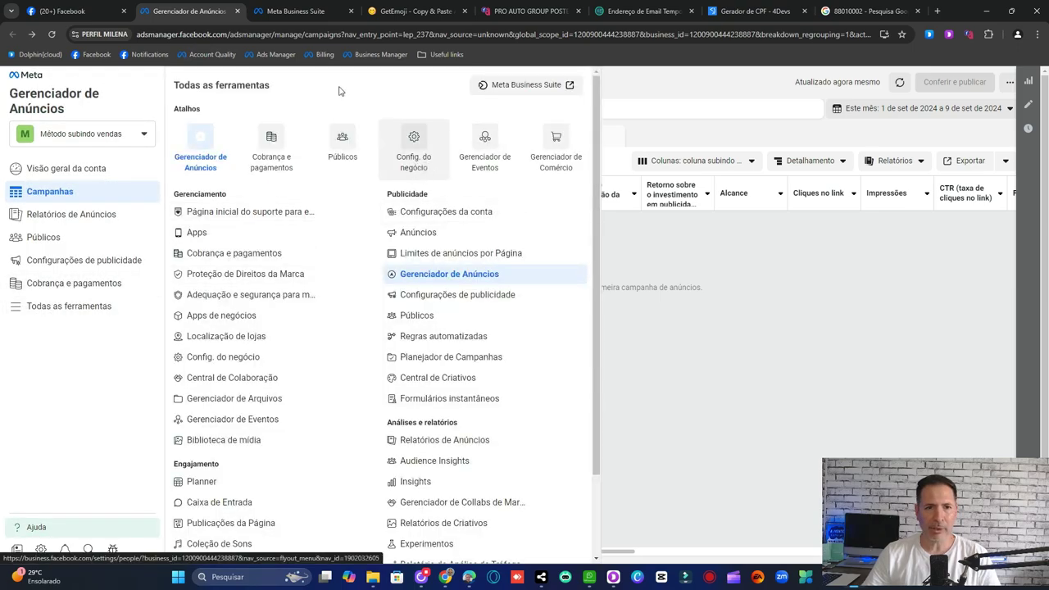
{"action": "left_click", "coordinate": [300, 10]}
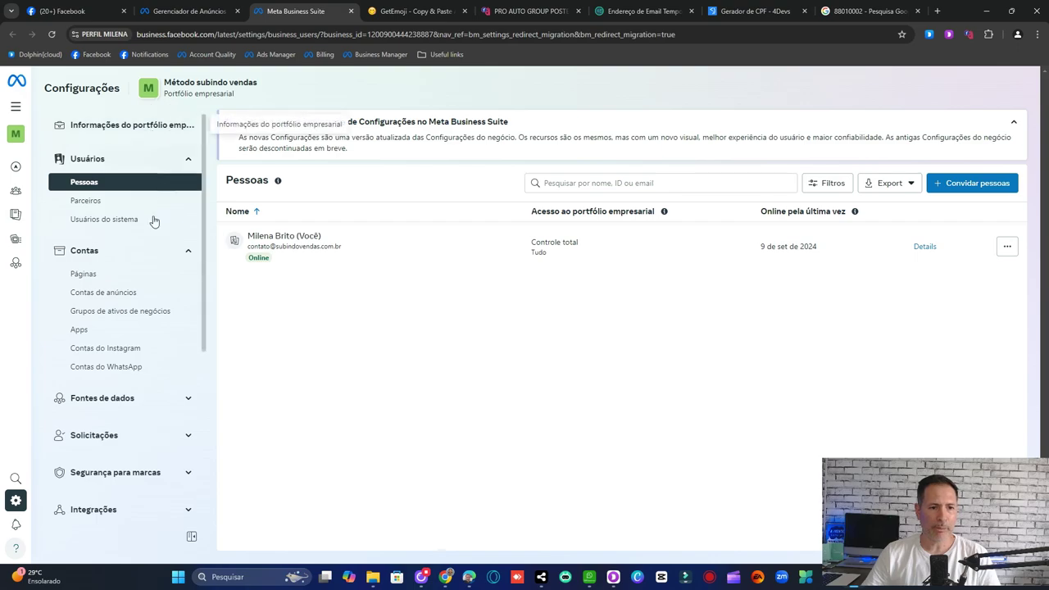
Step: Expand Fontes de dados in the portfolio settings and view the Pixels page followed by the Conjuntos de dados page
{"action": "scroll", "coordinate": [141, 270], "scroll_direction": "down", "scroll_amount": 1}
{"action": "scroll", "coordinate": [141, 270], "scroll_direction": "down", "scroll_amount": 2}
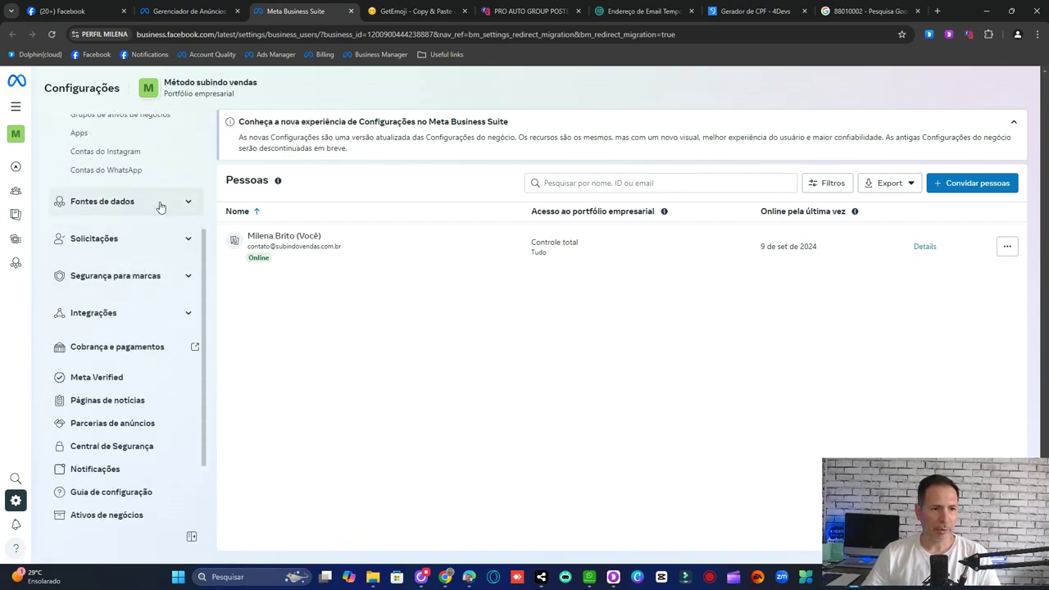
{"action": "left_click", "coordinate": [157, 205]}
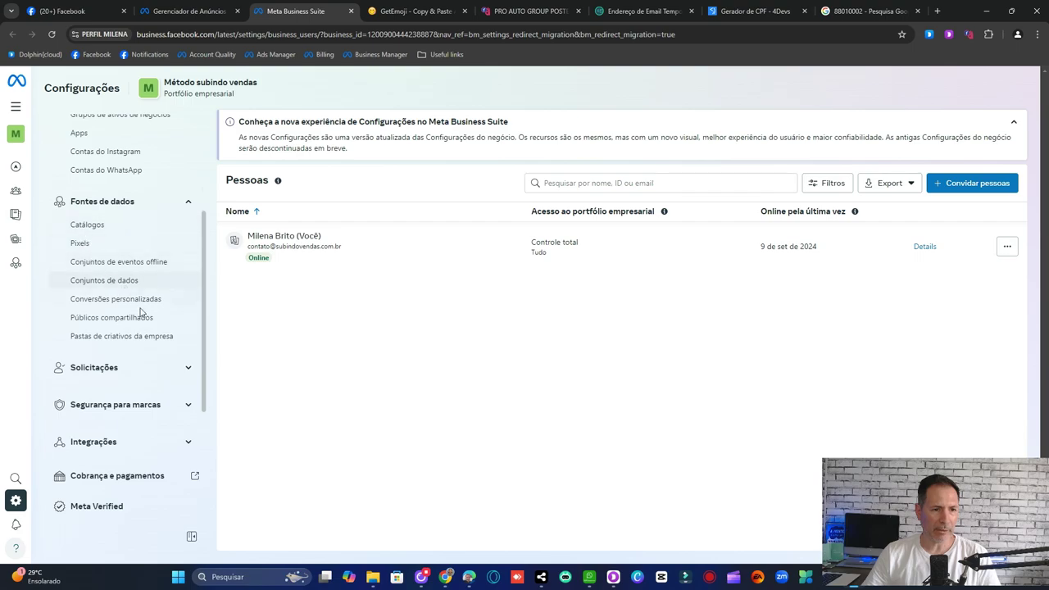
{"action": "left_click", "coordinate": [152, 242]}
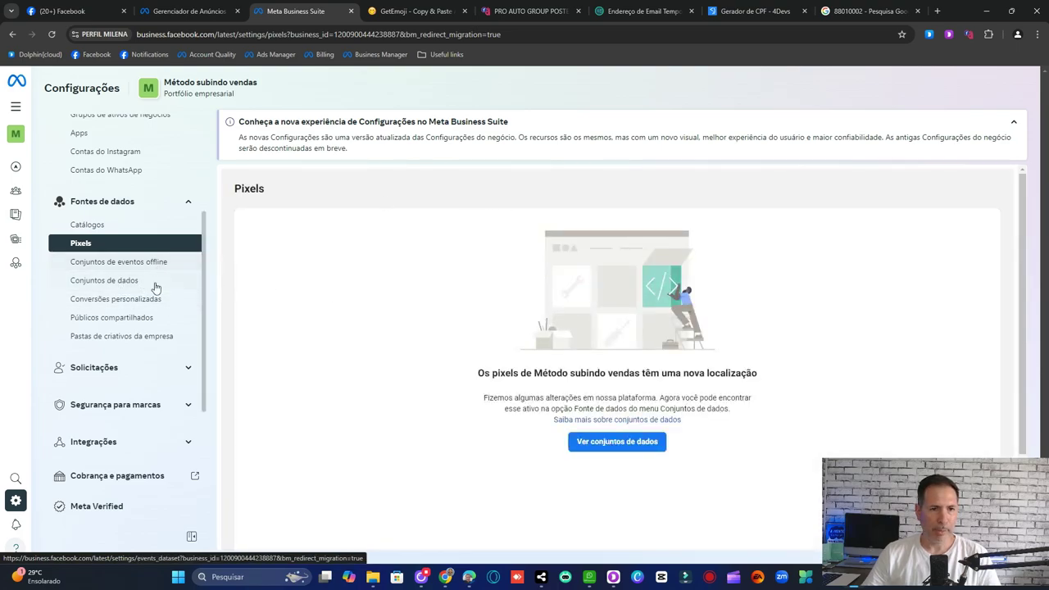
{"action": "left_click", "coordinate": [146, 287]}
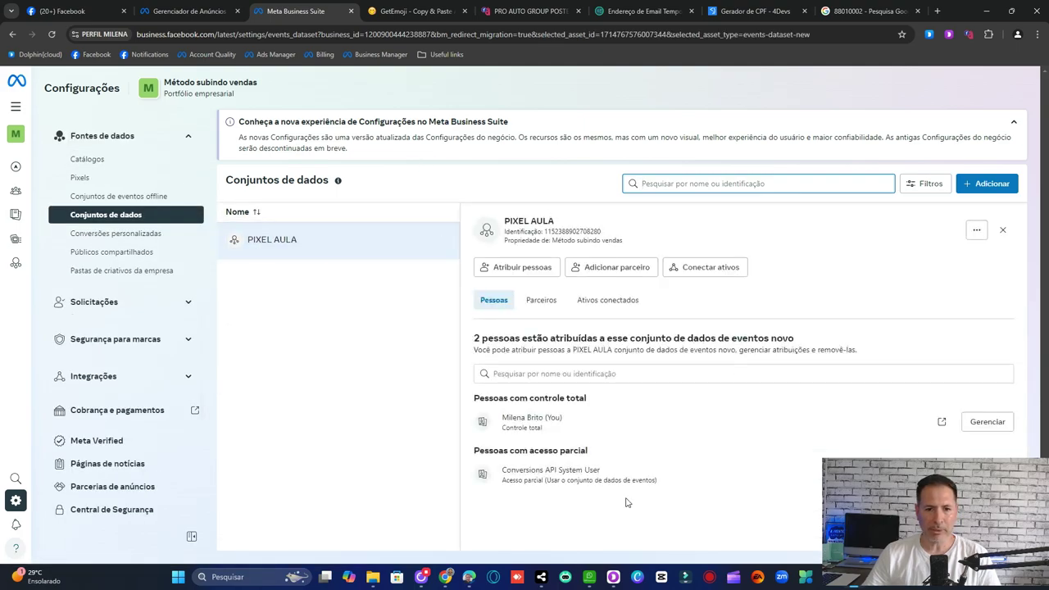
Step: Review the remaining sections of the portfolio settings, including the entries under Solicitações, and return to Fontes de dados
{"action": "scroll", "coordinate": [114, 310], "scroll_direction": "down", "scroll_amount": 2}
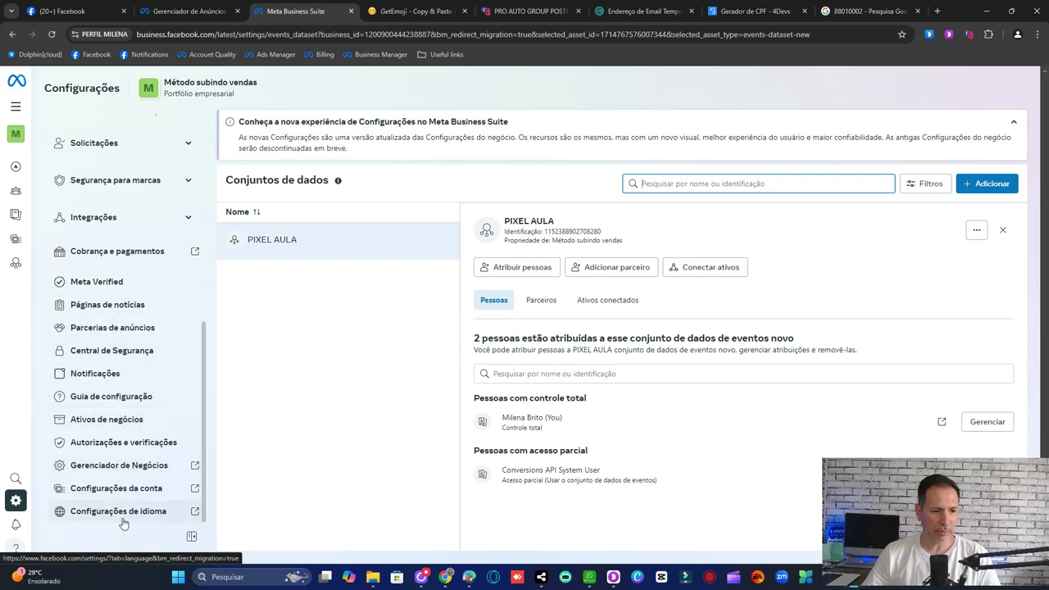
{"action": "scroll", "coordinate": [136, 264], "scroll_direction": "up", "scroll_amount": 1}
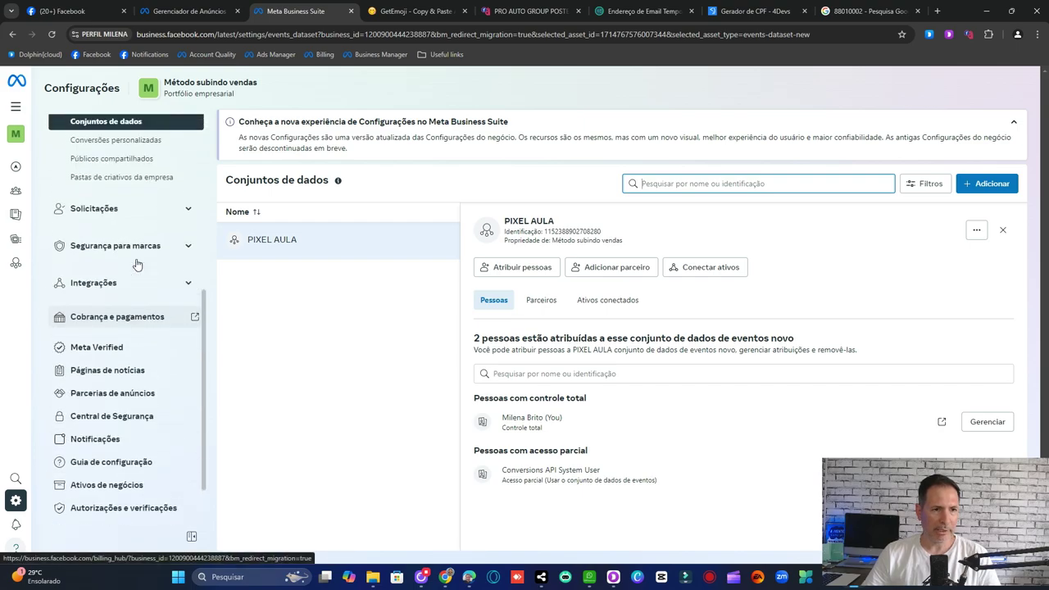
{"action": "left_click", "coordinate": [165, 209]}
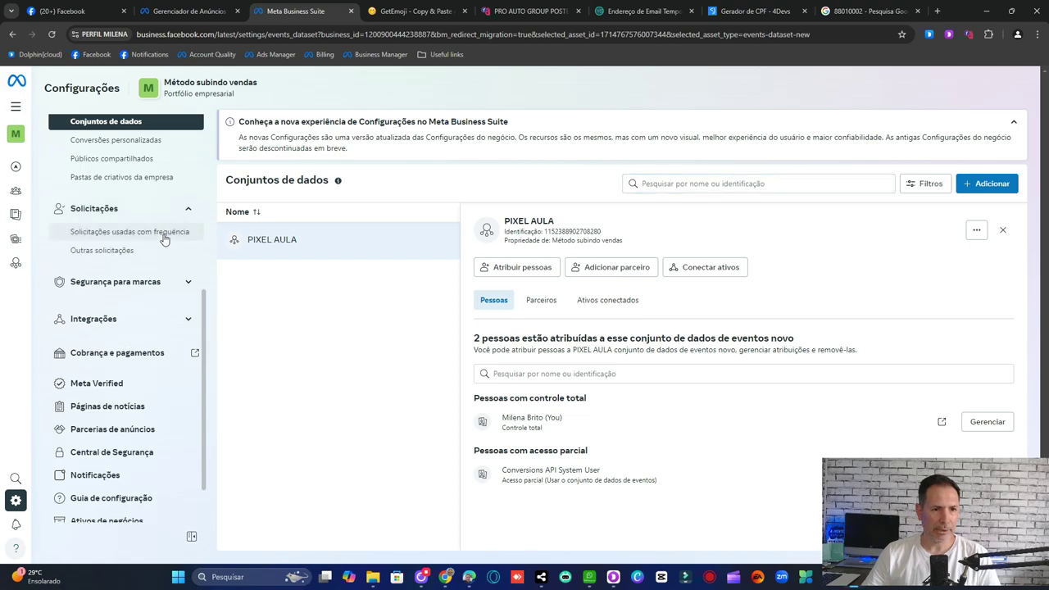
{"action": "left_click", "coordinate": [164, 214]}
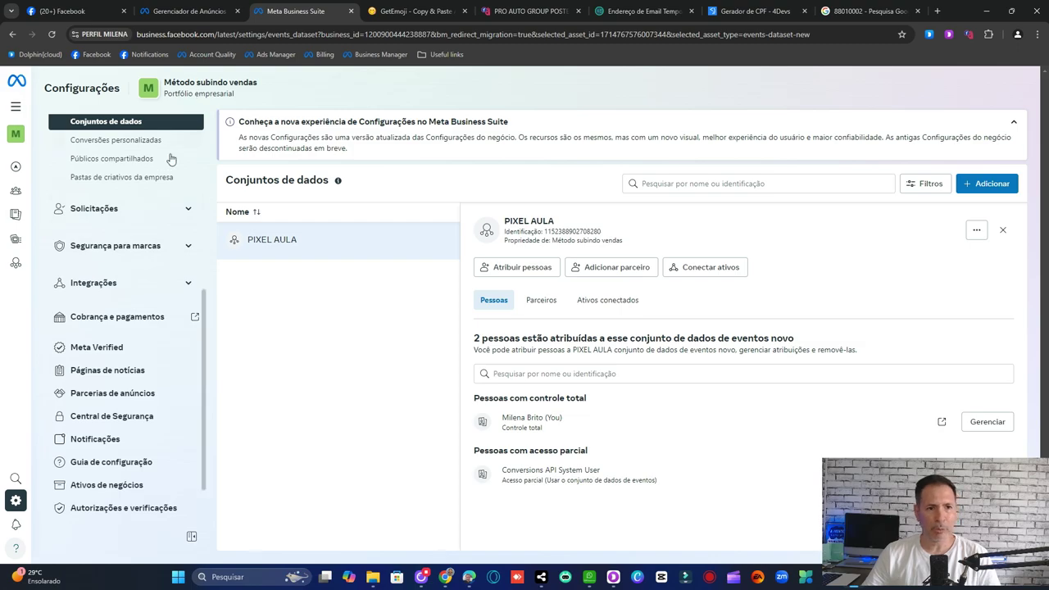
{"action": "scroll", "coordinate": [152, 293], "scroll_direction": "up", "scroll_amount": 5}
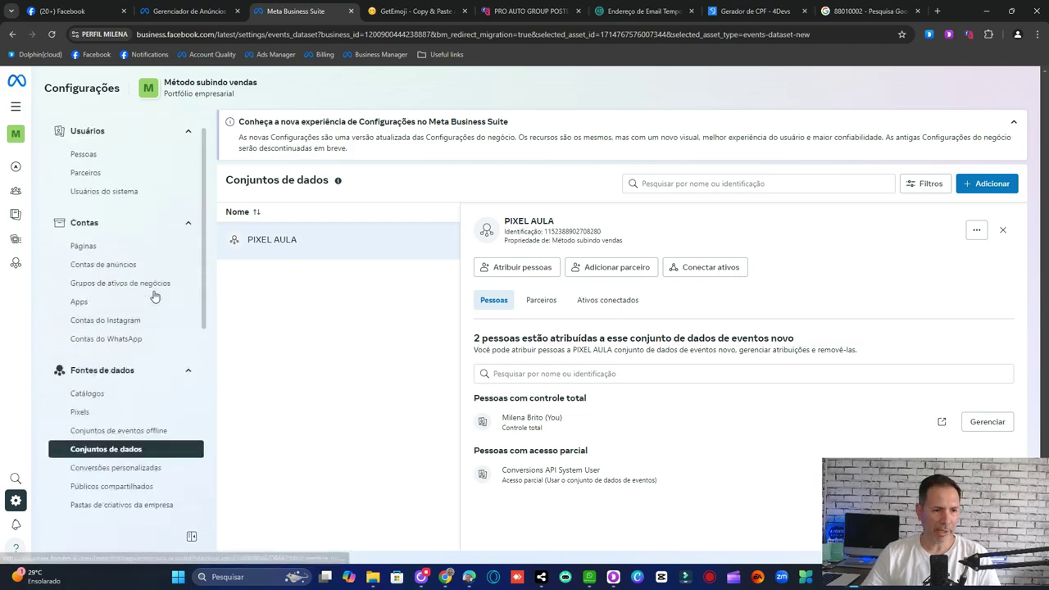
{"action": "scroll", "coordinate": [97, 445], "scroll_direction": "down", "scroll_amount": 3}
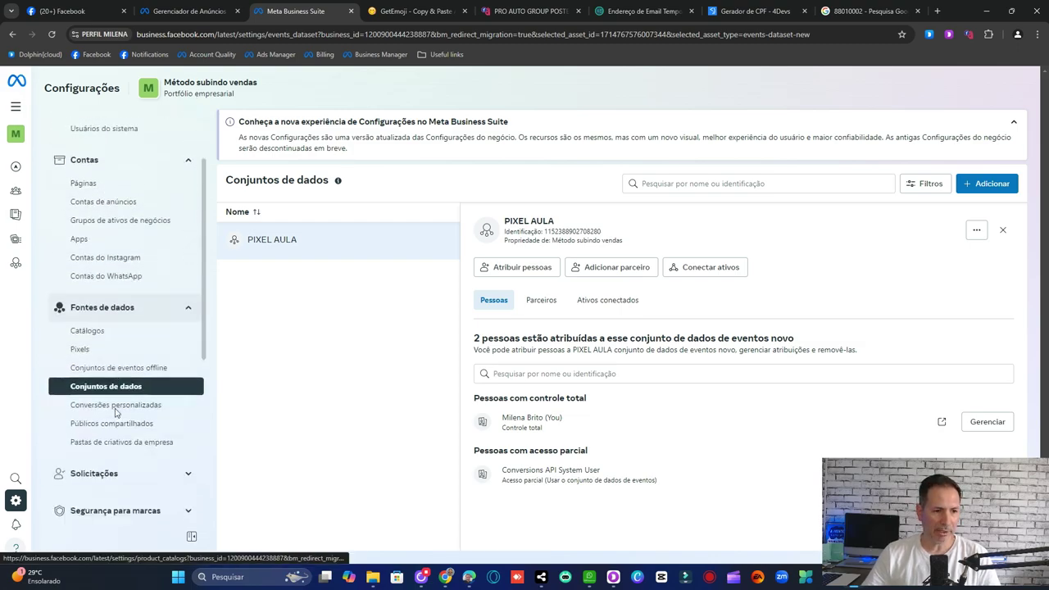
{"action": "mouse_move", "coordinate": [14, 261]}
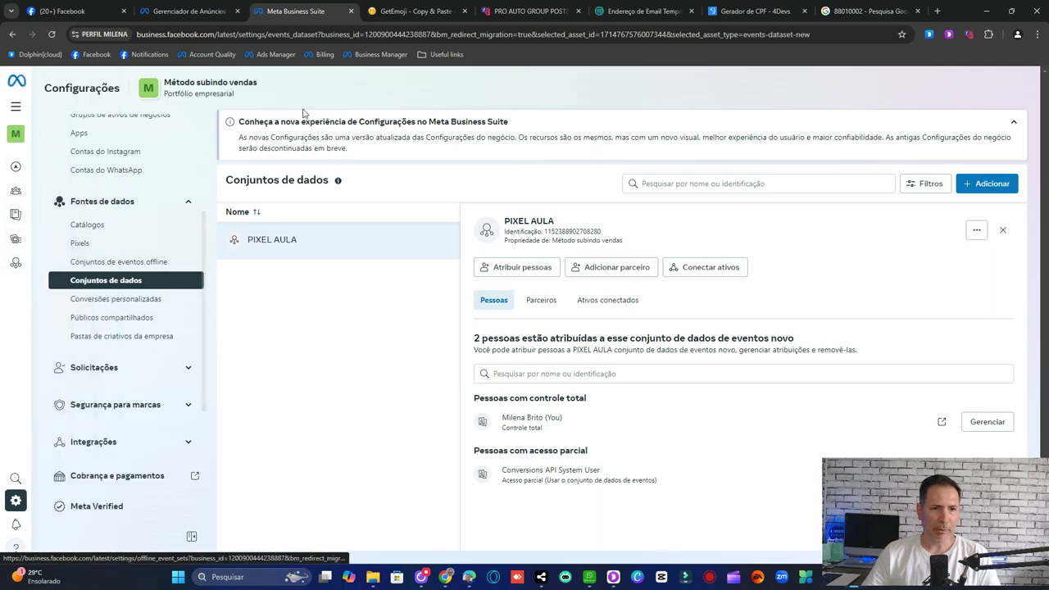
Step: Open the Meta Business Suite from the complete tools list of the Gerenciador de Anúncios and dismiss the introductory tips on its home page
{"action": "left_click", "coordinate": [204, 13]}
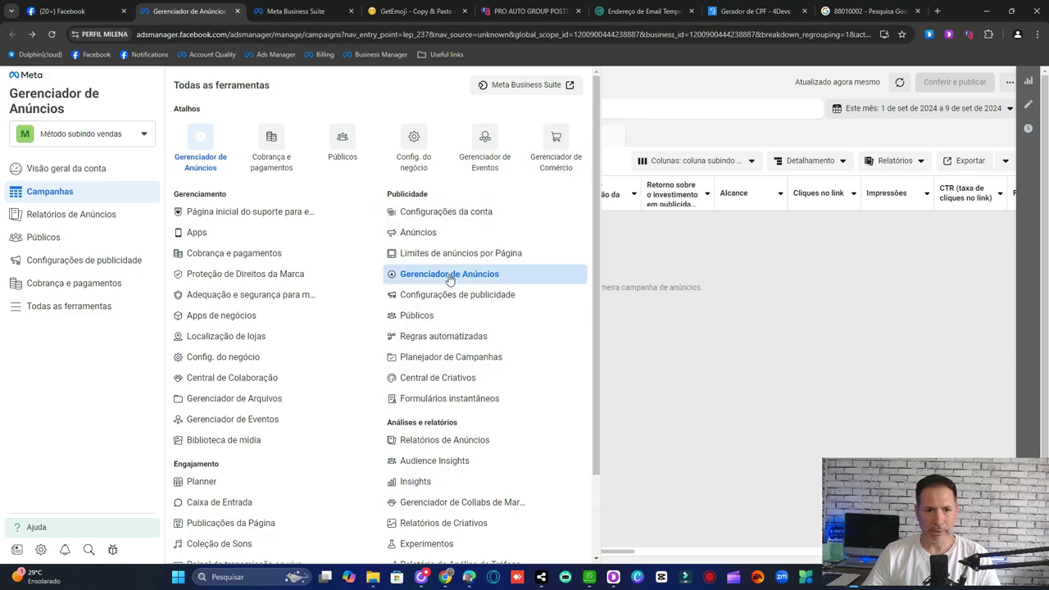
{"action": "left_click", "coordinate": [536, 87]}
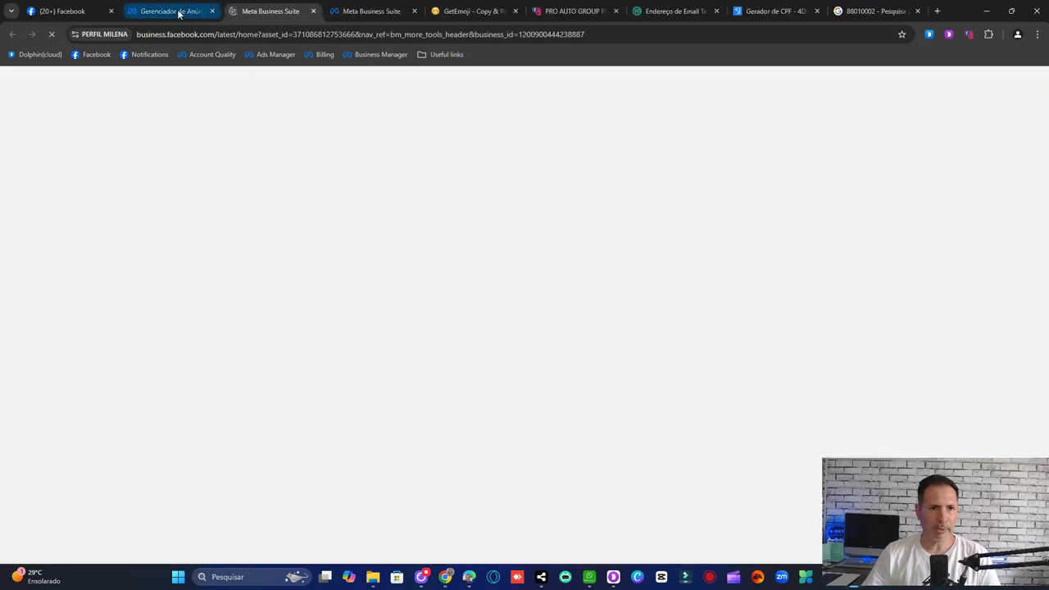
{"action": "left_click", "coordinate": [176, 12]}
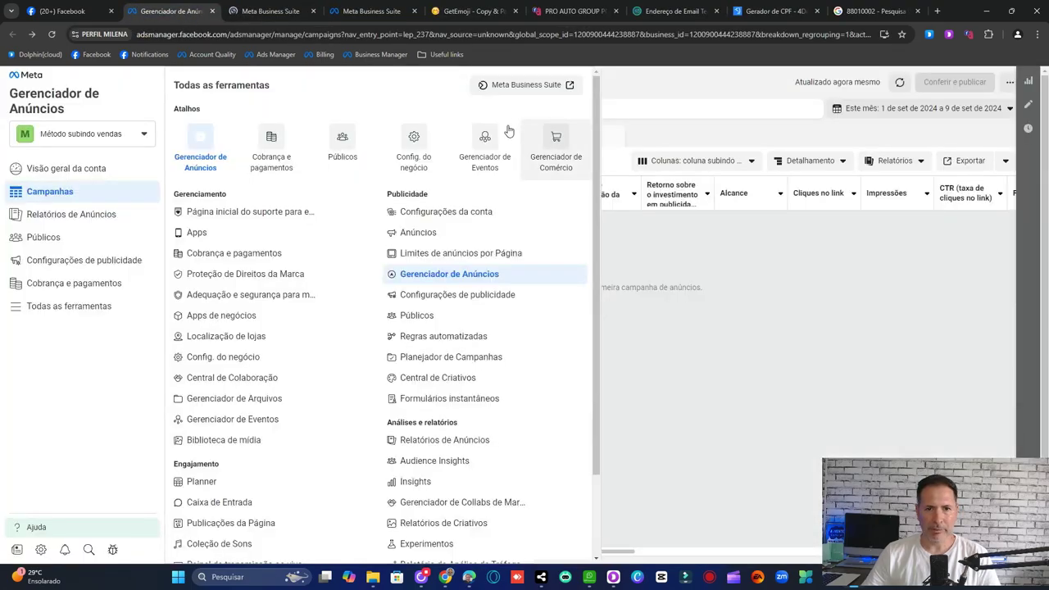
{"action": "left_click", "coordinate": [269, 10]}
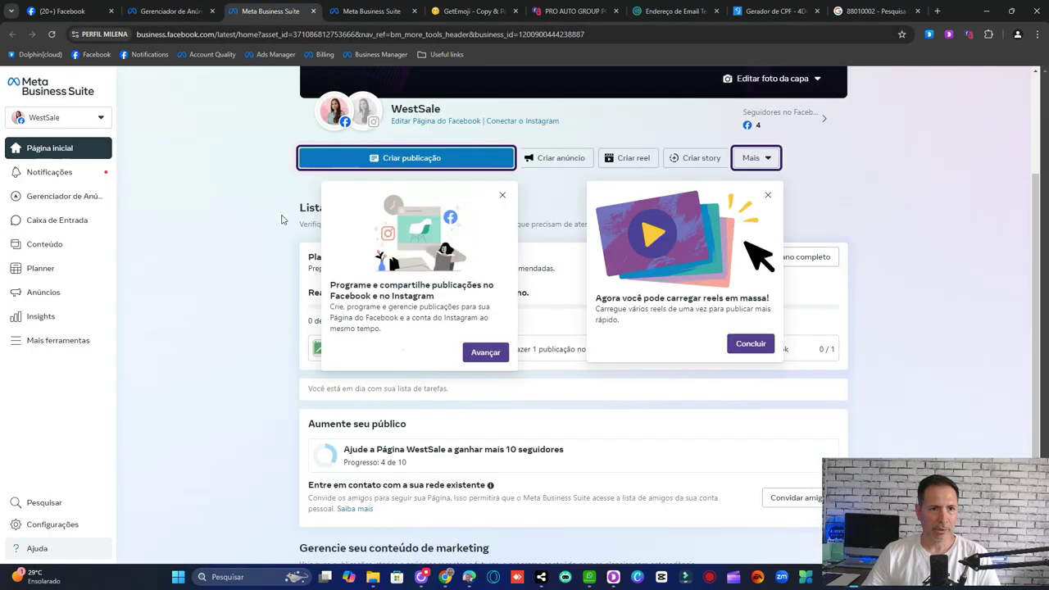
{"action": "left_click", "coordinate": [501, 200]}
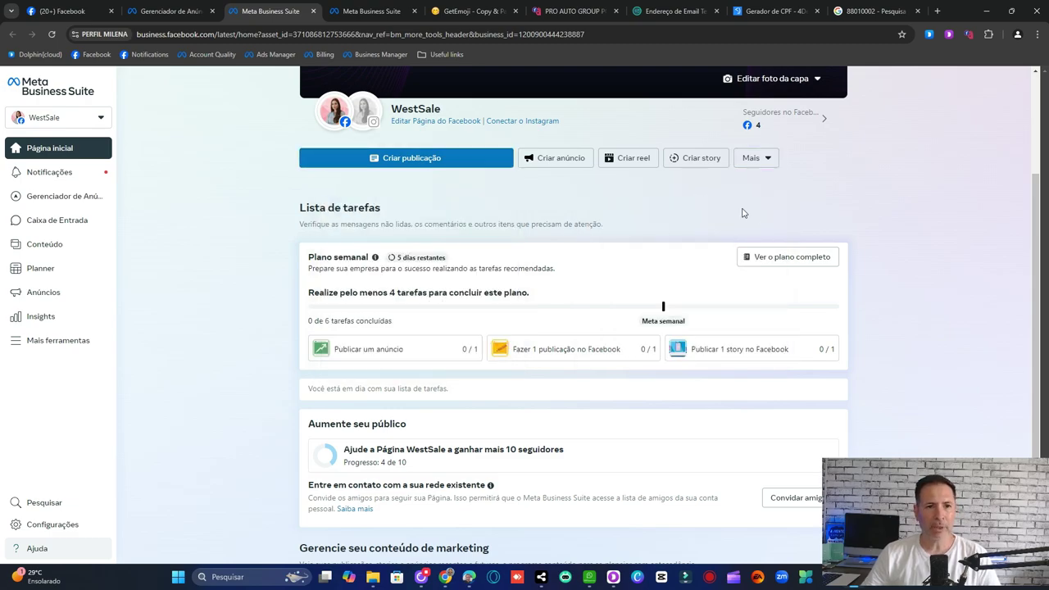
Step: View the business portfolios and assets available in the Business Suite account switcher, and close the list
{"action": "mouse_move", "coordinate": [368, 104]}
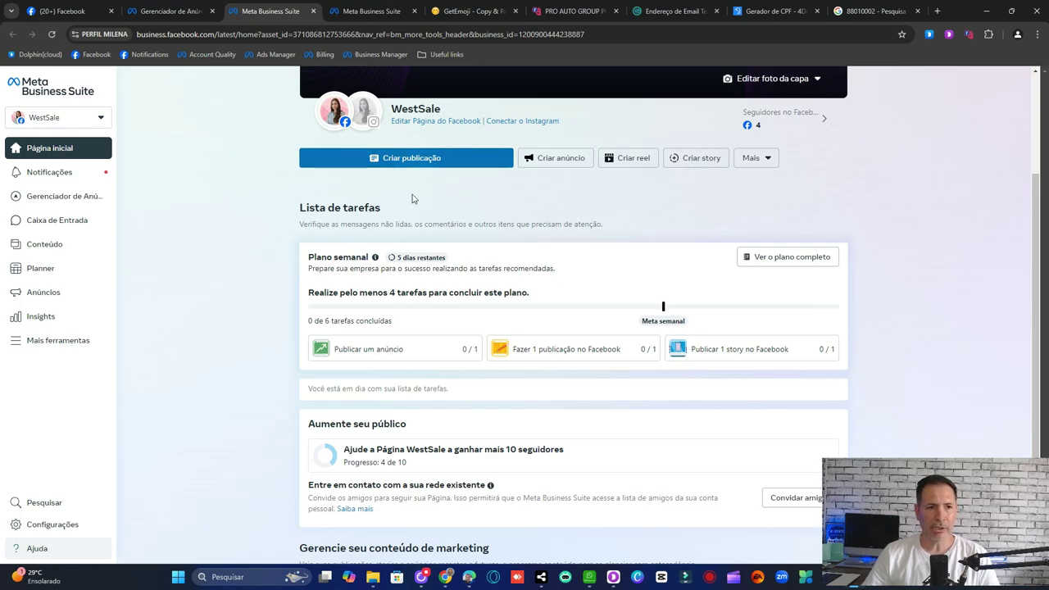
{"action": "left_click", "coordinate": [101, 120]}
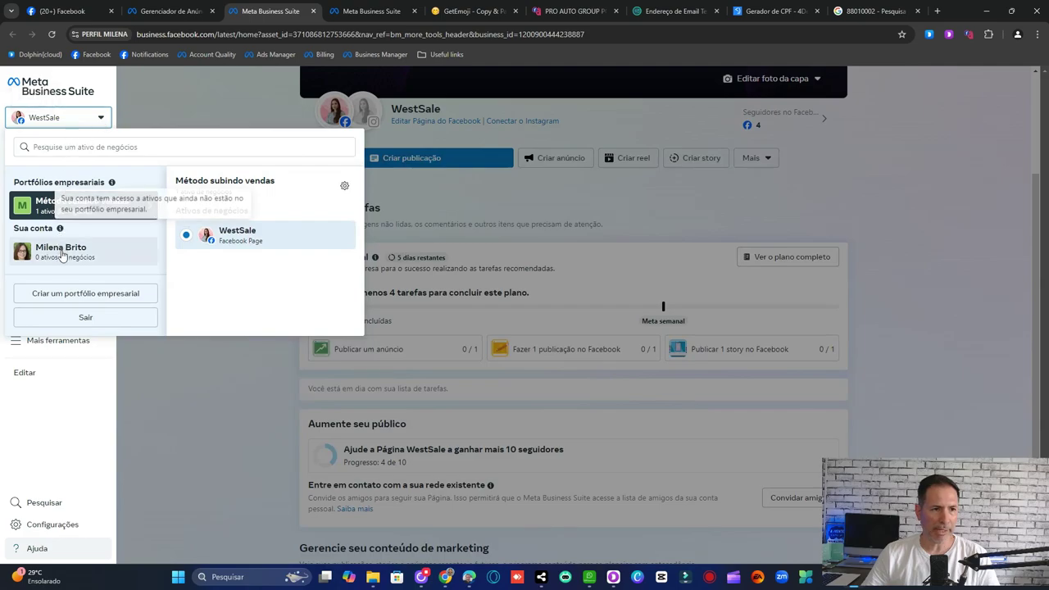
{"action": "left_click", "coordinate": [227, 103]}
{"action": "mouse_move", "coordinate": [376, 124]}
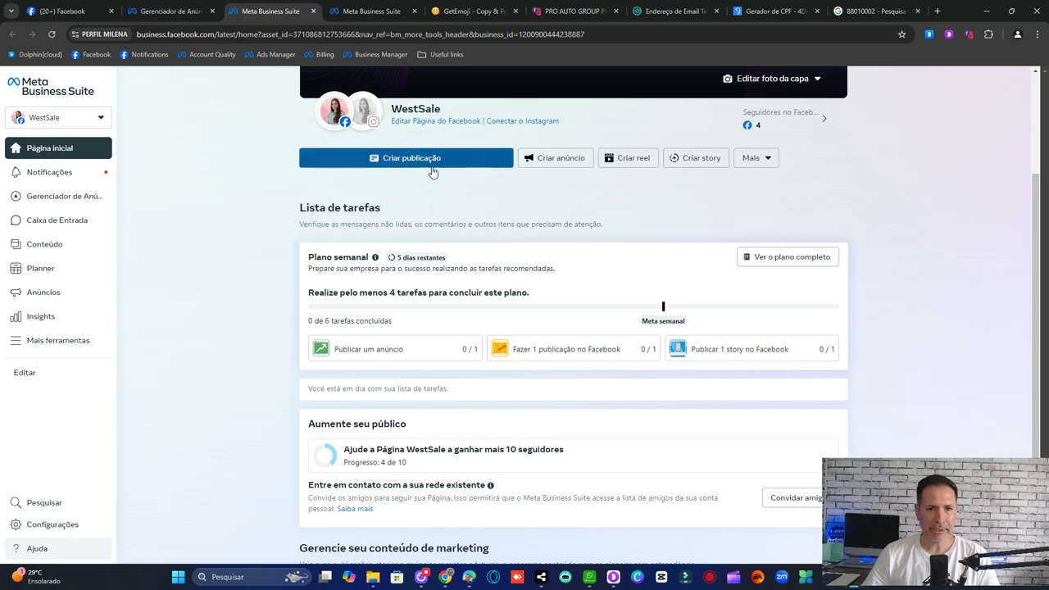
Step: View the Criar publicação page for WestSale, return to the home page and close that Business Suite tab
{"action": "left_click", "coordinate": [433, 171]}
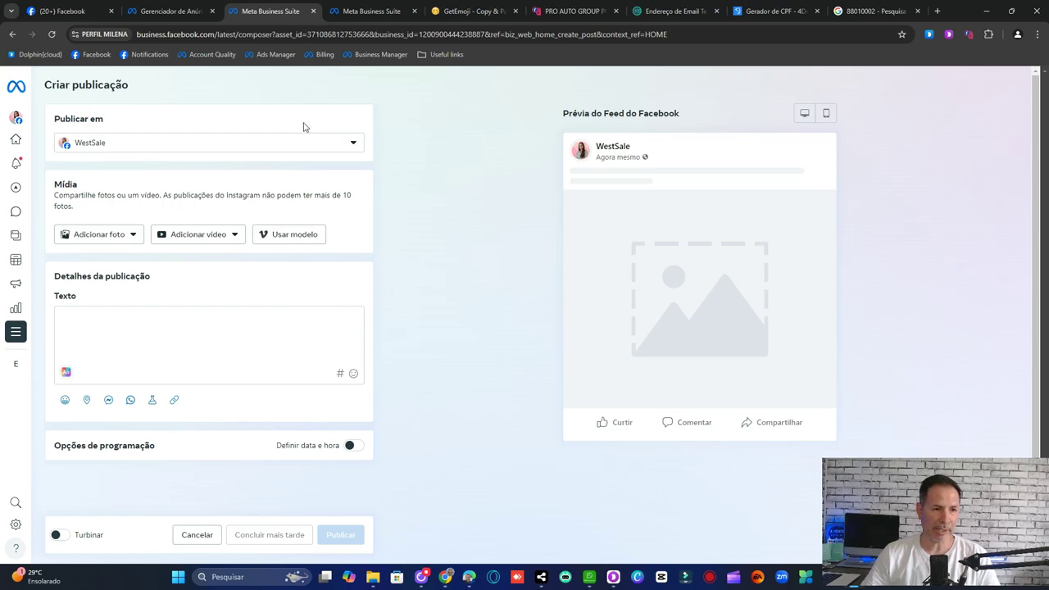
{"action": "left_click", "coordinate": [12, 34]}
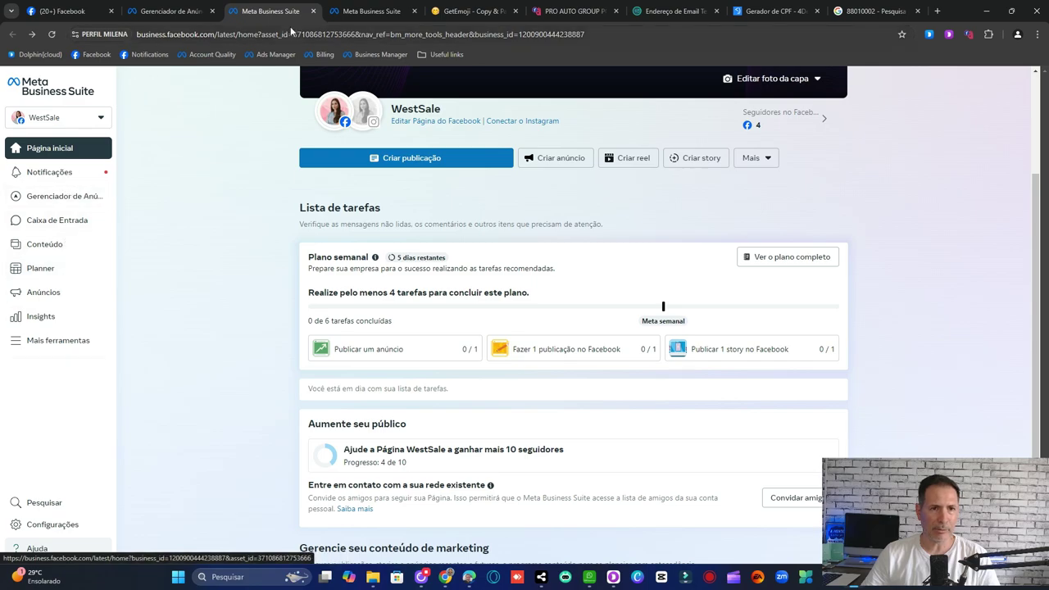
{"action": "left_click", "coordinate": [312, 12]}
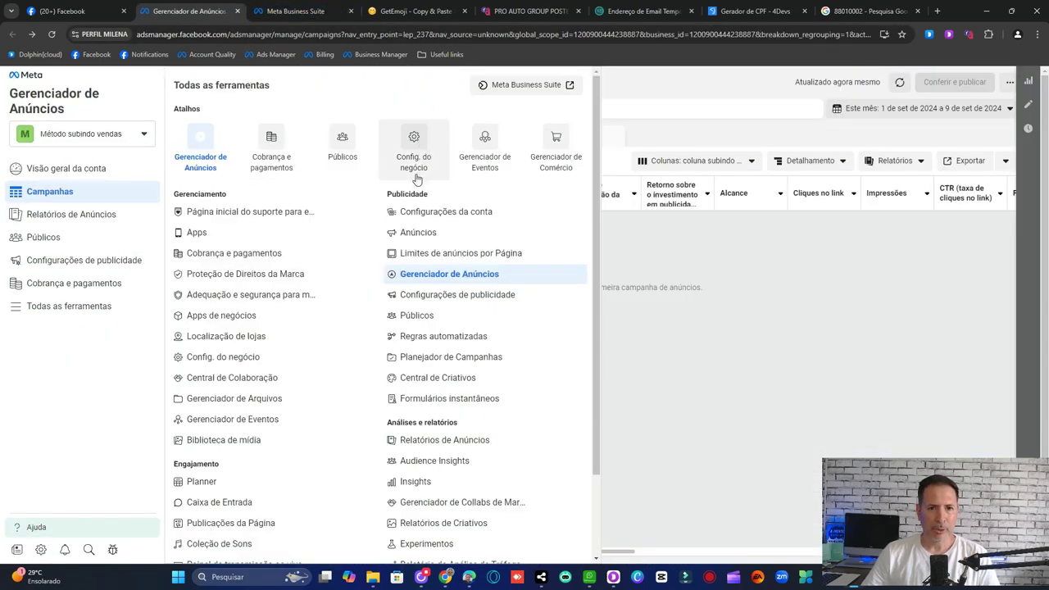
Step: Open the legacy Gerenciador de Negócios from the portfolio settings, view its Pessoas page and close that tab
{"action": "left_click", "coordinate": [299, 12]}
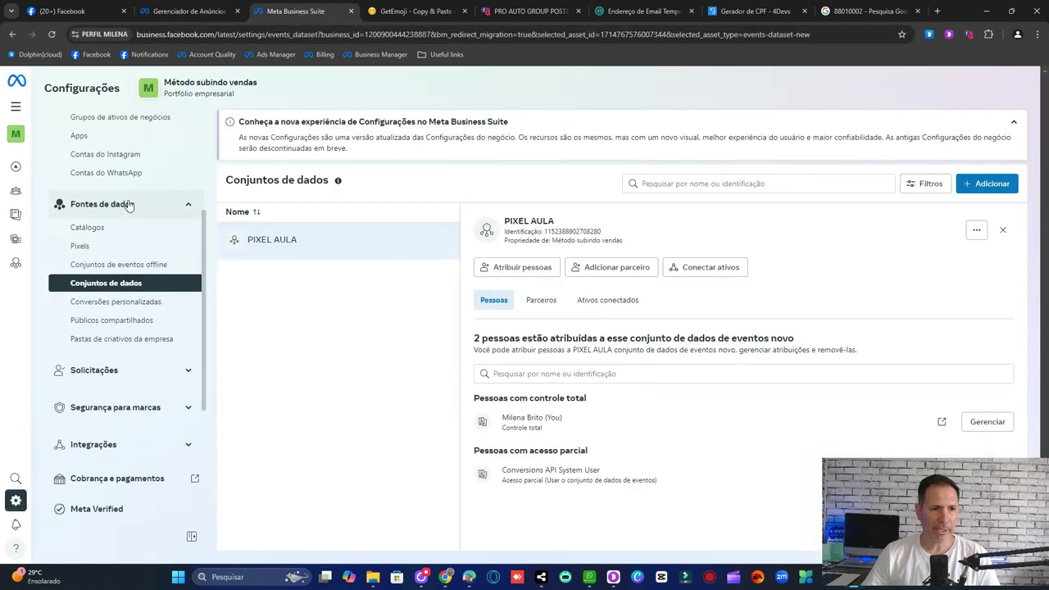
{"action": "scroll", "coordinate": [130, 202], "scroll_direction": "up", "scroll_amount": 3}
{"action": "scroll", "coordinate": [130, 202], "scroll_direction": "down", "scroll_amount": 10}
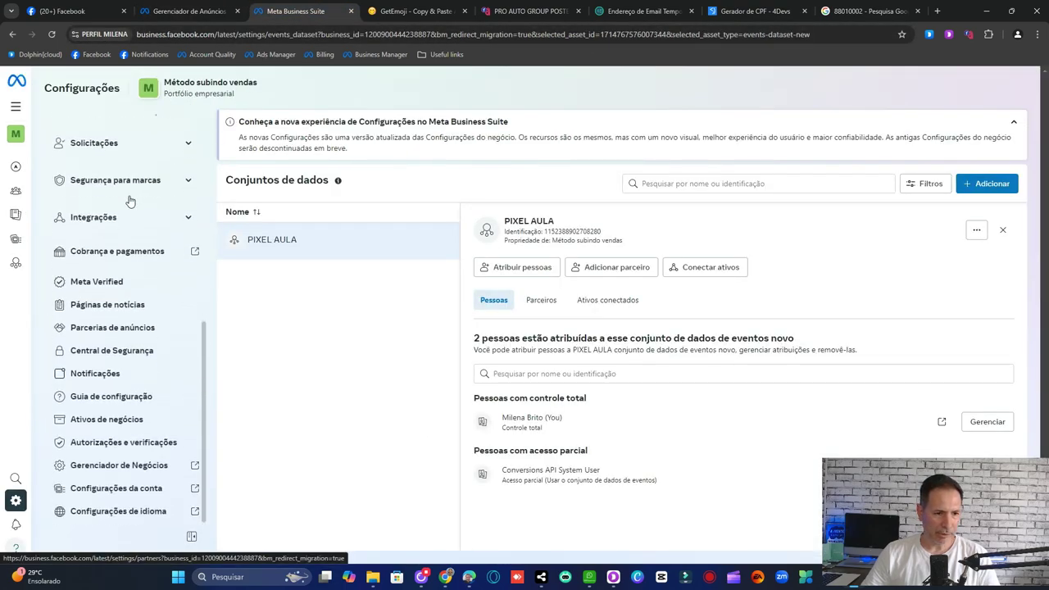
{"action": "left_click", "coordinate": [121, 466]}
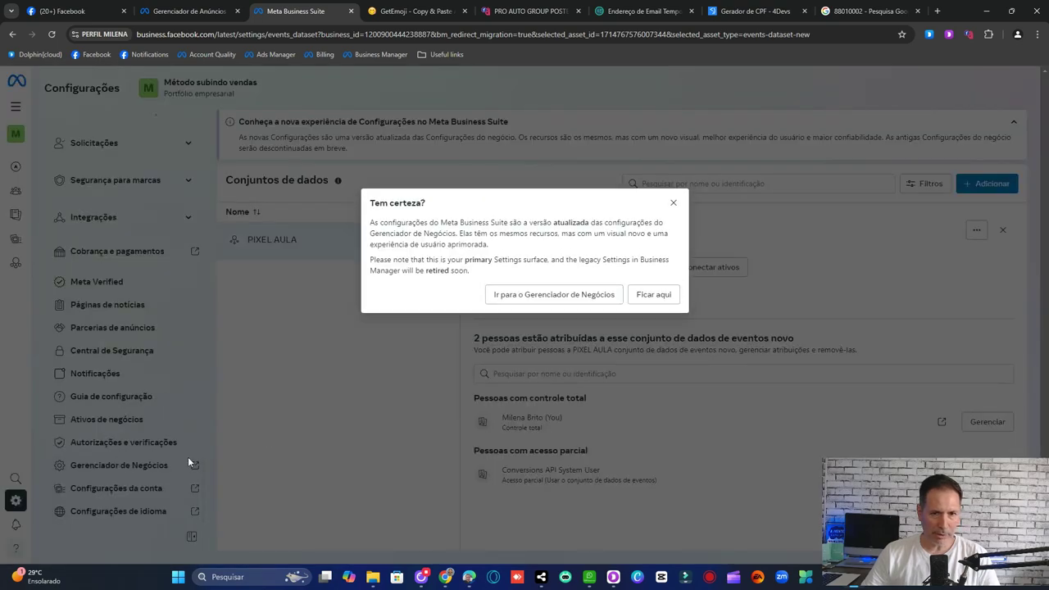
{"action": "left_click", "coordinate": [554, 297]}
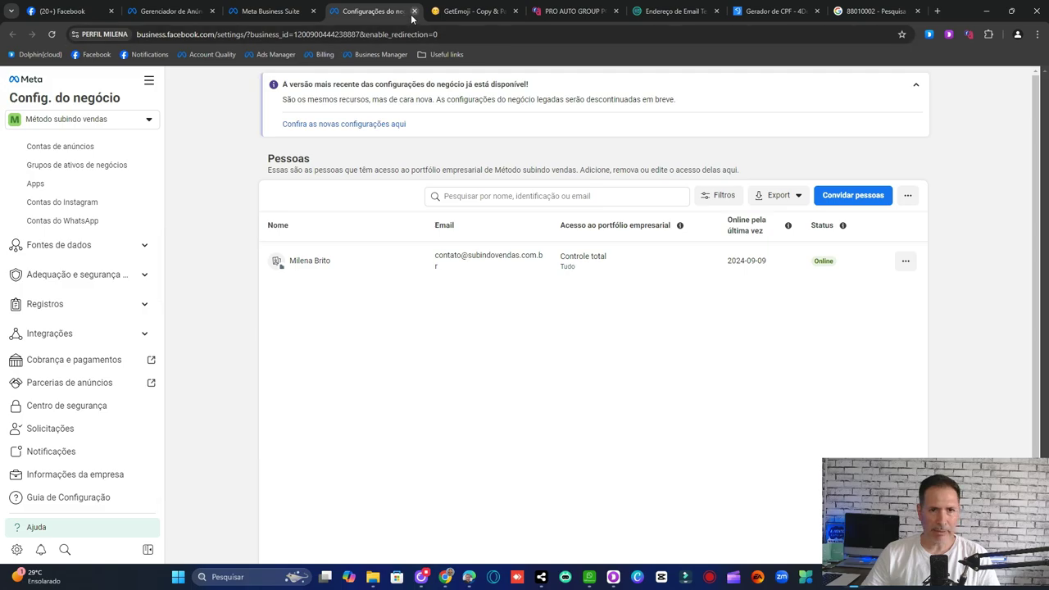
{"action": "left_click", "coordinate": [413, 12]}
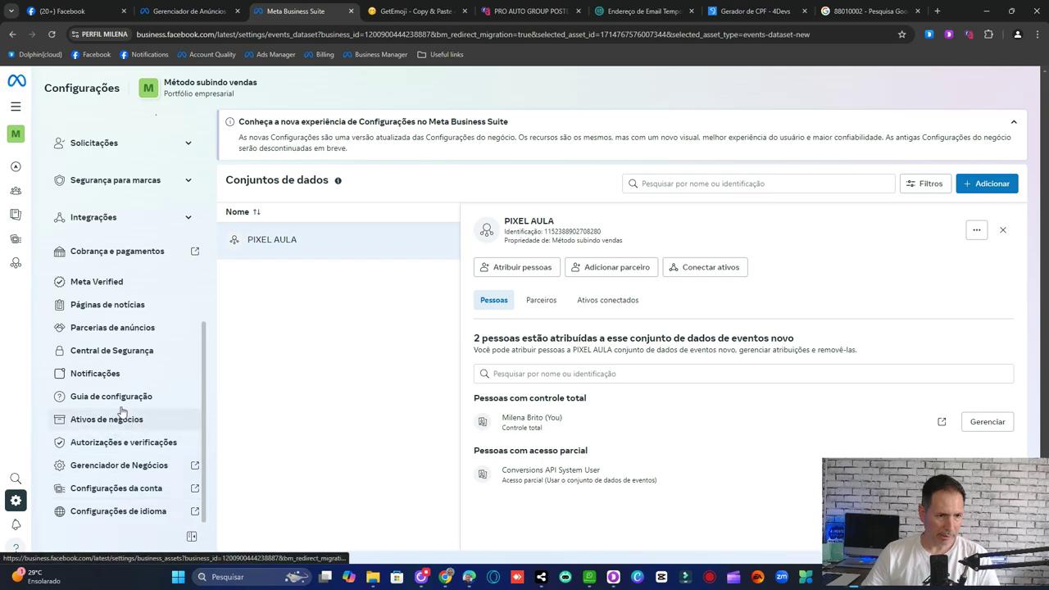
Step: Review the full range of portfolio settings sections and compare them with the Config. do negócio shortcut in the Gerenciador de Anúncios
{"action": "scroll", "coordinate": [140, 340], "scroll_direction": "up", "scroll_amount": 3}
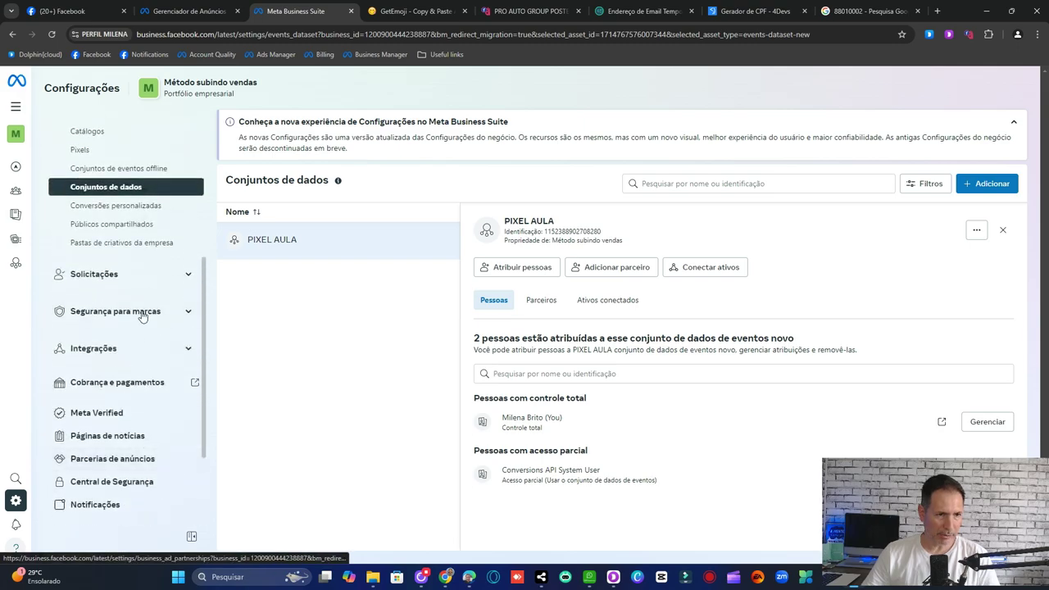
{"action": "scroll", "coordinate": [145, 322], "scroll_direction": "down", "scroll_amount": 3}
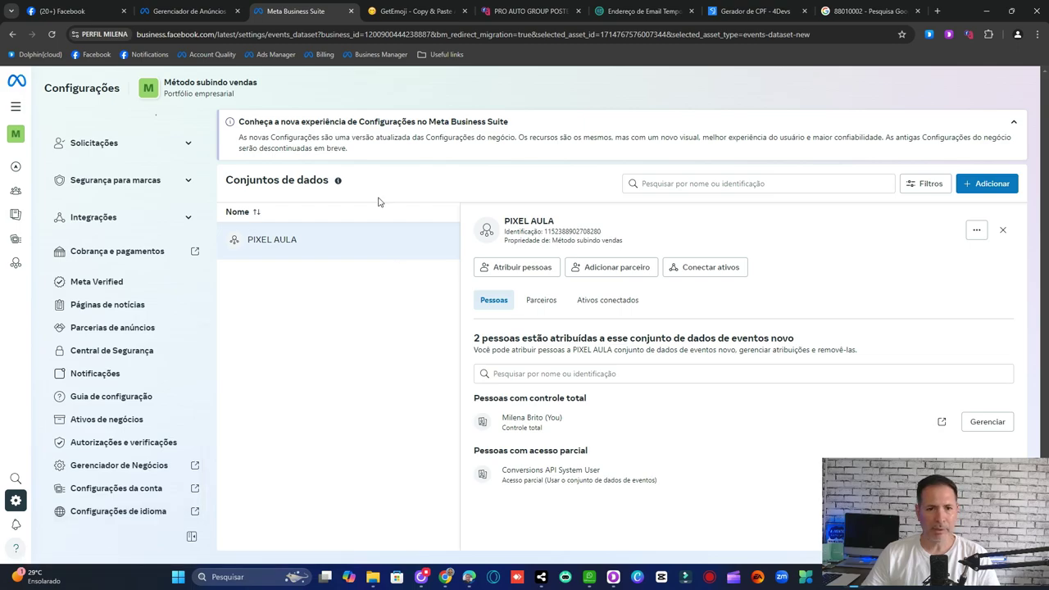
{"action": "scroll", "coordinate": [117, 270], "scroll_direction": "up", "scroll_amount": 8}
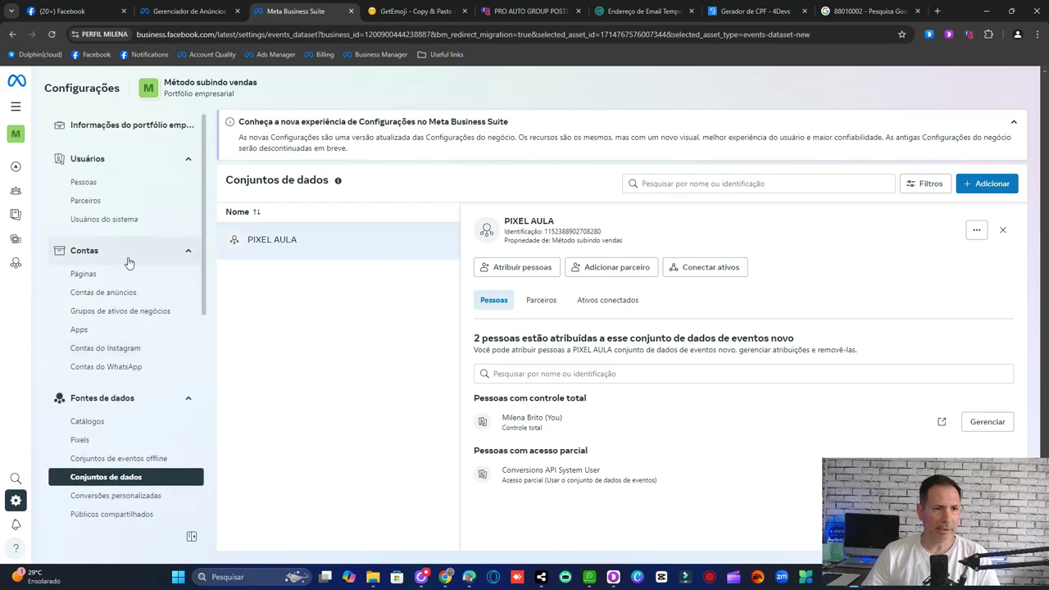
{"action": "scroll", "coordinate": [145, 215], "scroll_direction": "down", "scroll_amount": 8}
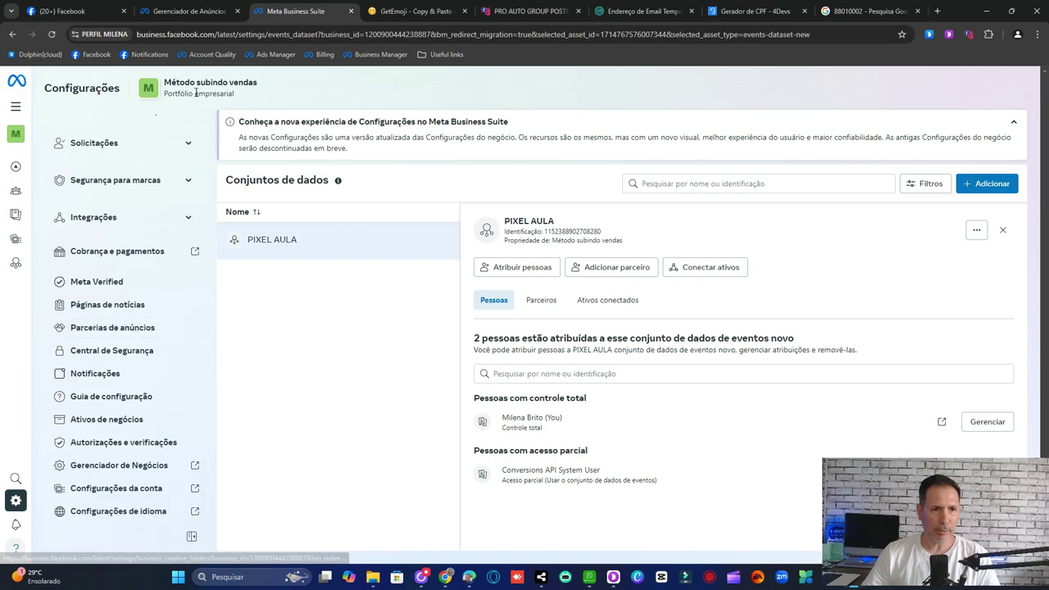
{"action": "left_click", "coordinate": [196, 10]}
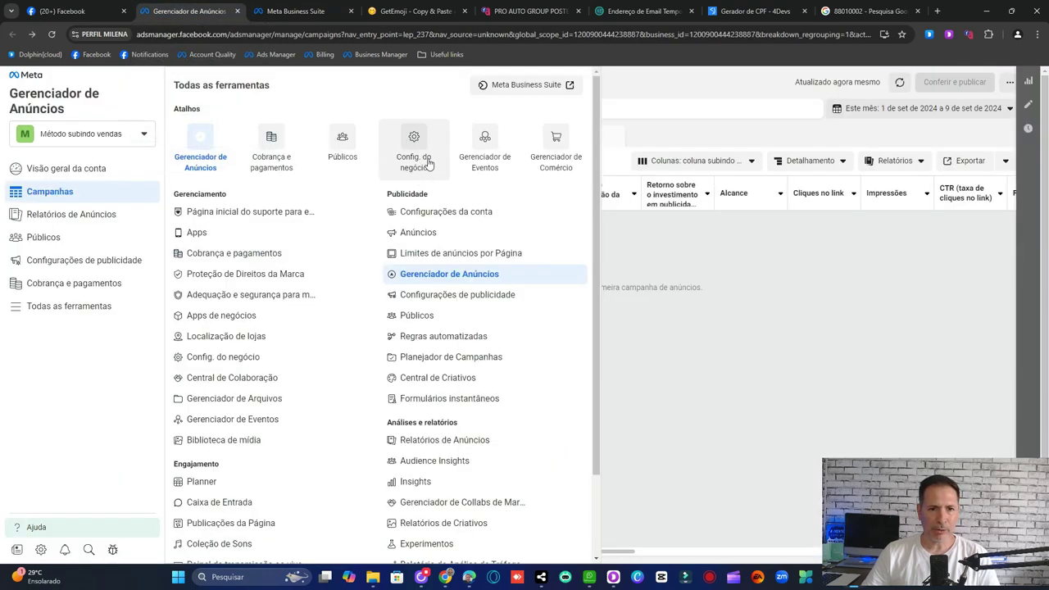
{"action": "left_click", "coordinate": [295, 11]}
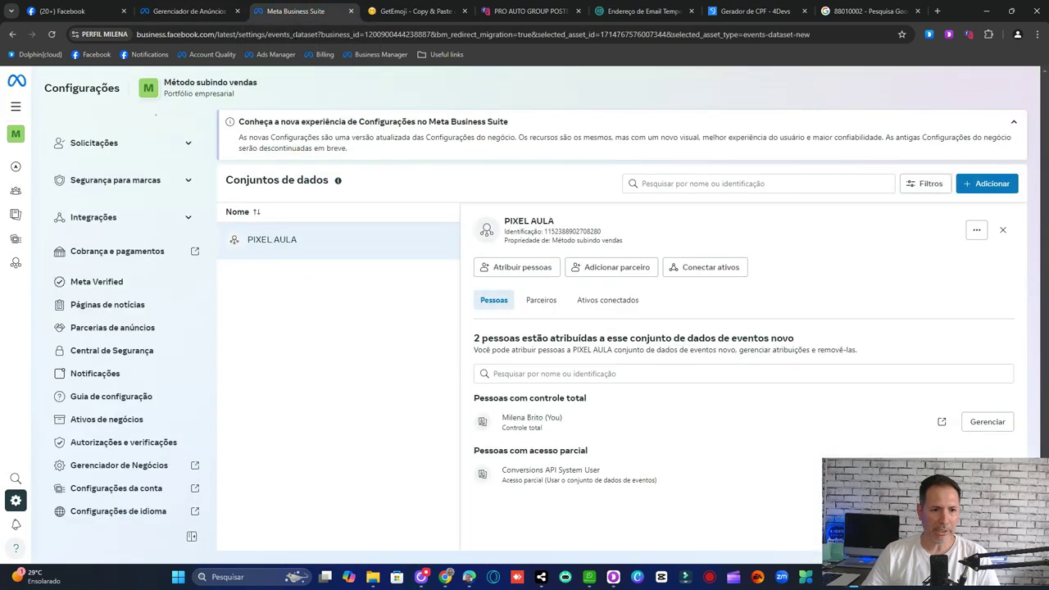